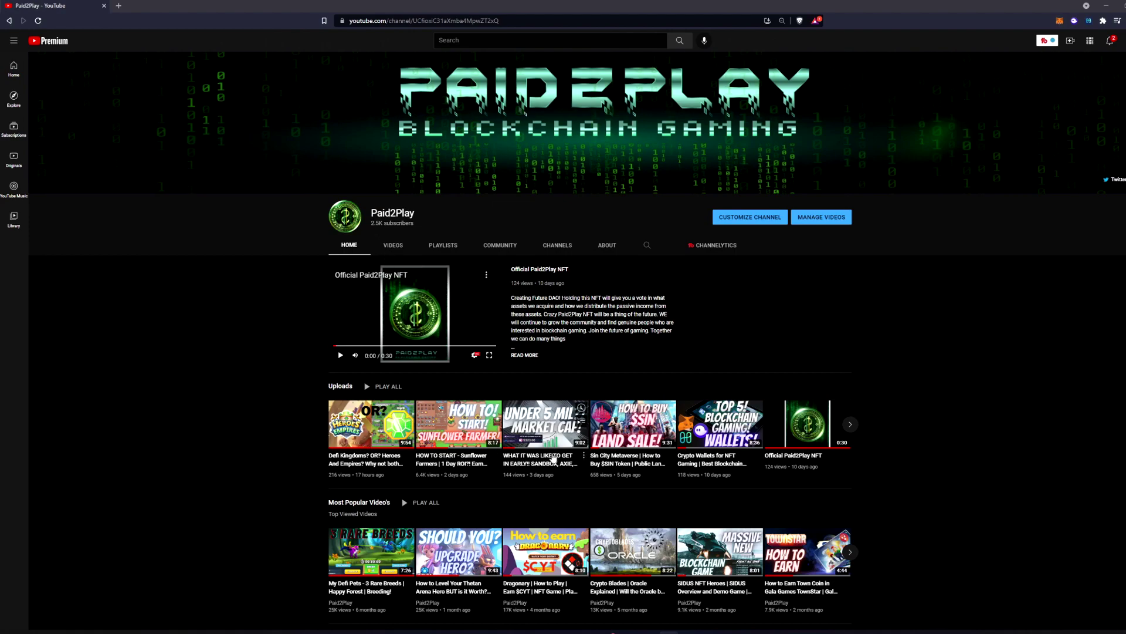
Open the Paid2Play channel's Videos tab to list all its uploads.
left_click(393, 245)
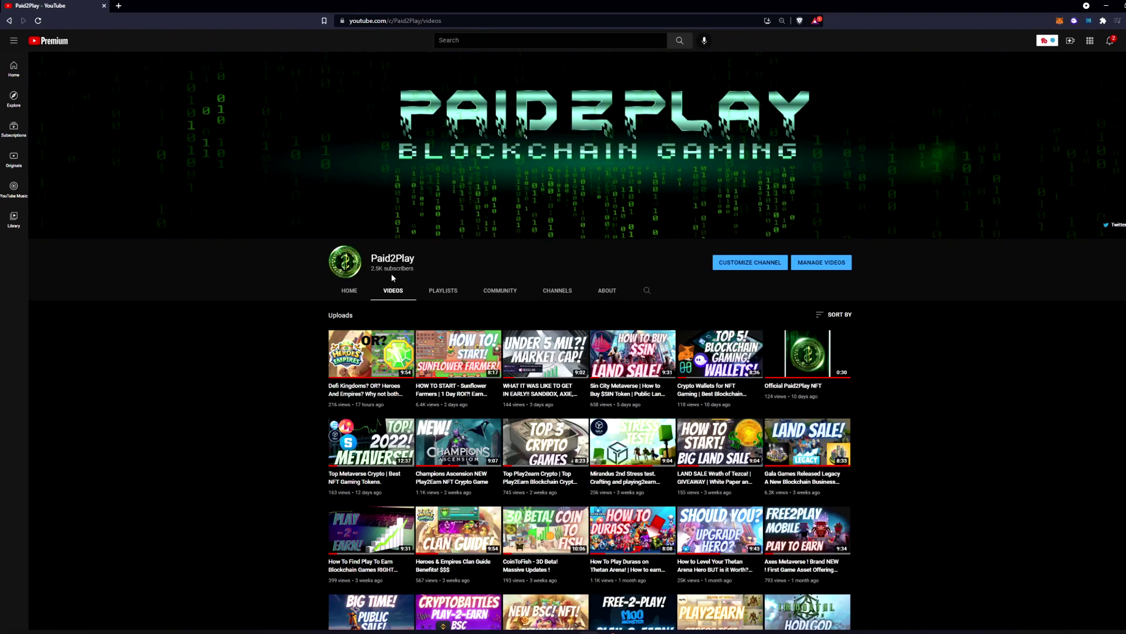
scroll(393, 269, "down", 1)
scroll(393, 279, "down", 3)
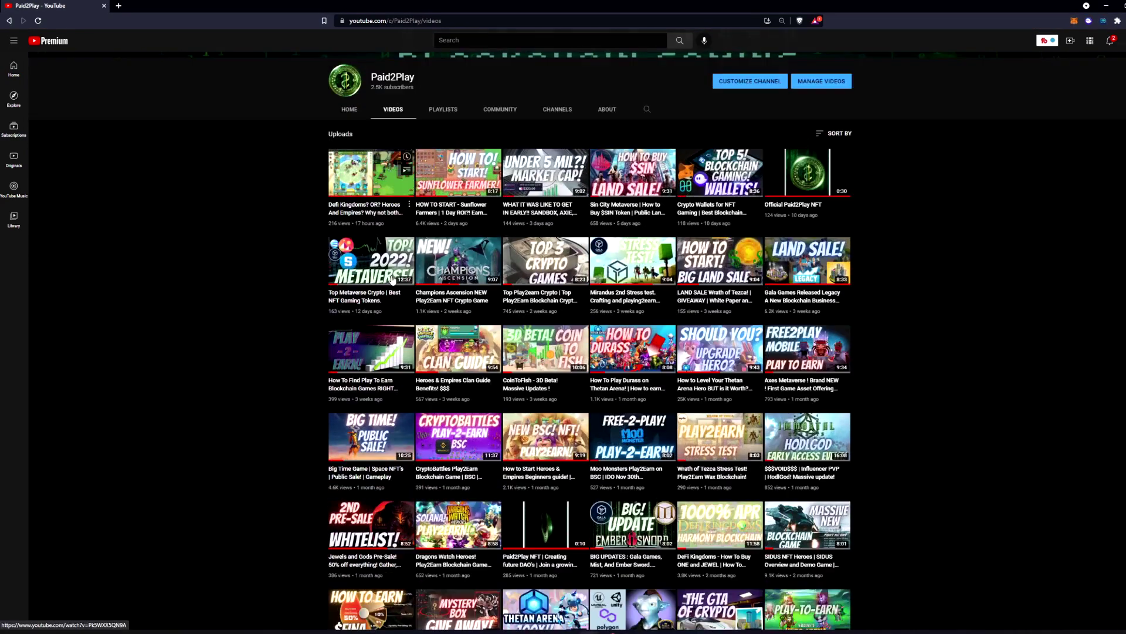
scroll(392, 279, "down", 2)
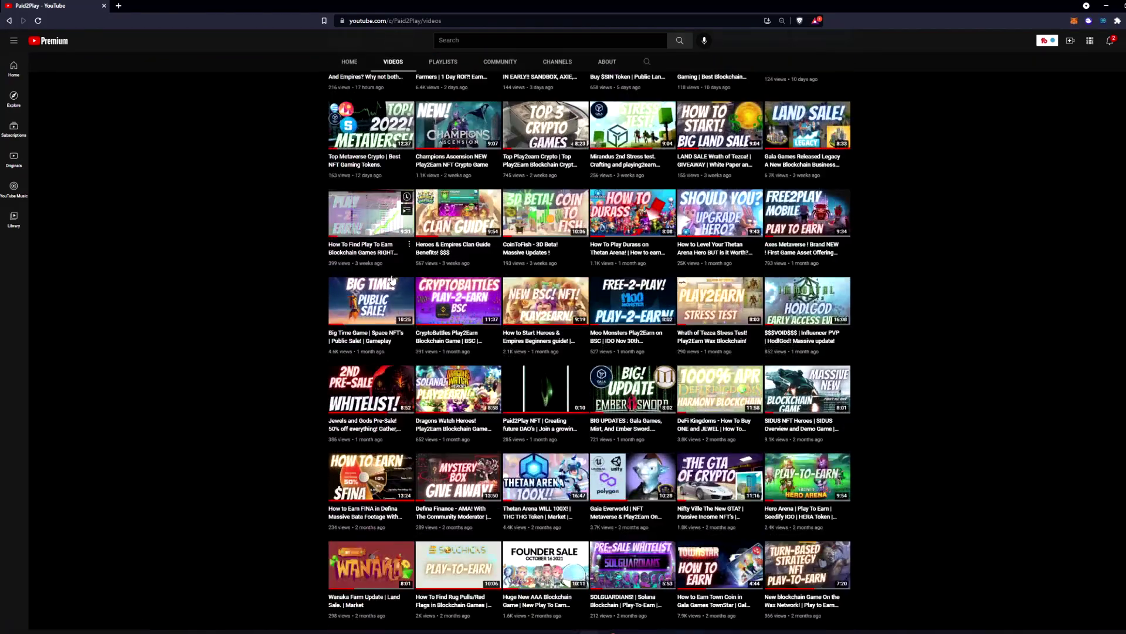
scroll(392, 279, "down", 1)
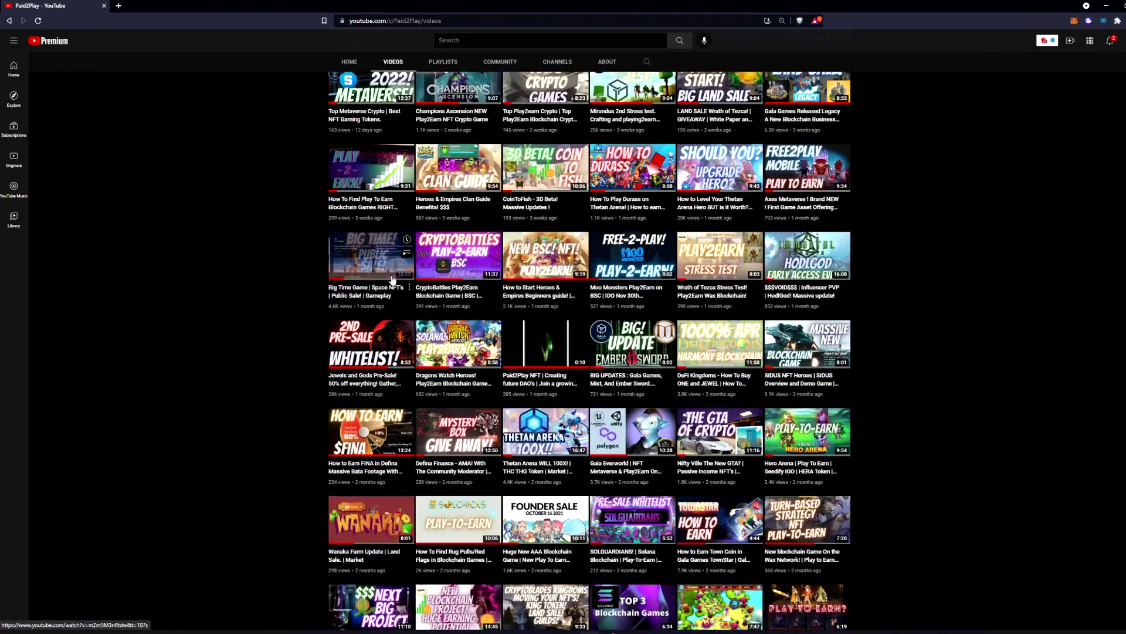
scroll(392, 279, "down", 1)
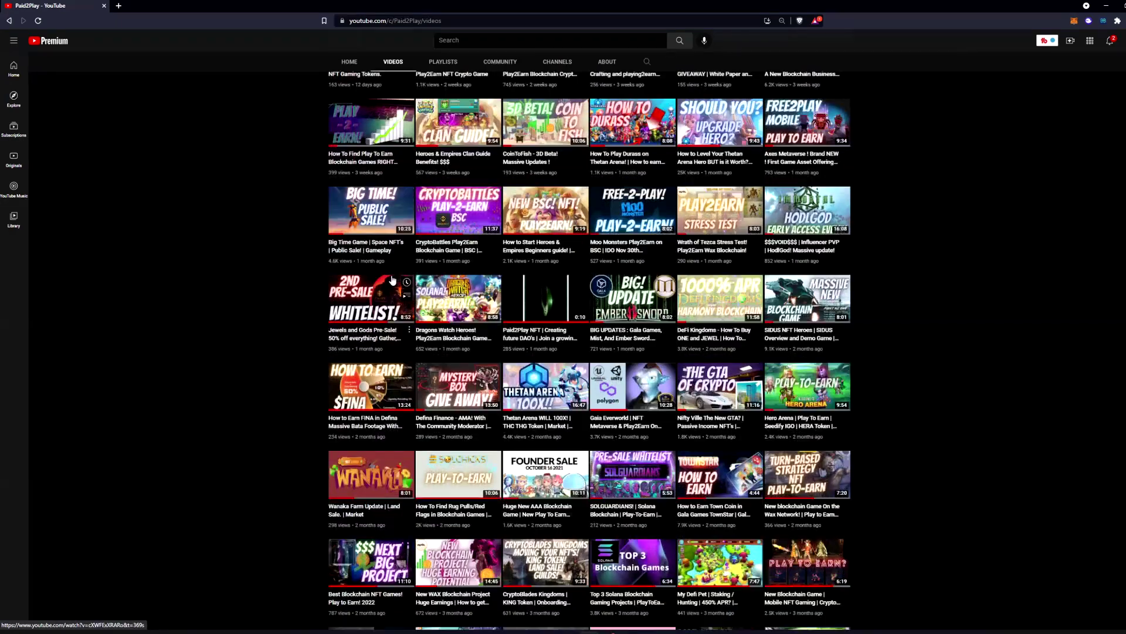
scroll(392, 279, "down", 3)
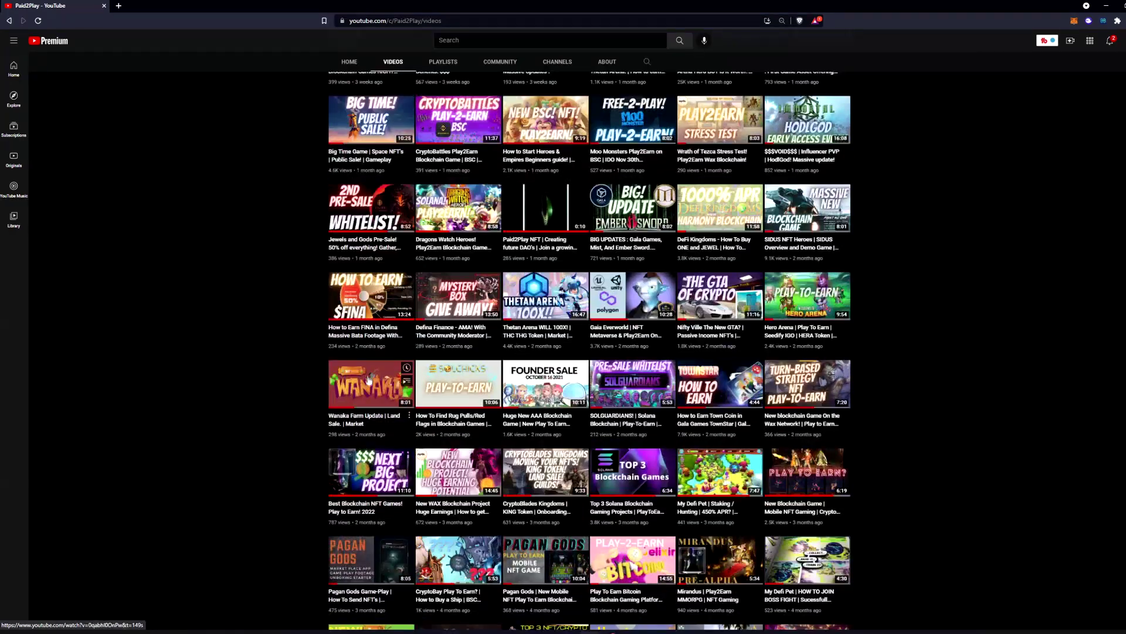
scroll(368, 385, "down", 2)
scroll(369, 376, "up", 13)
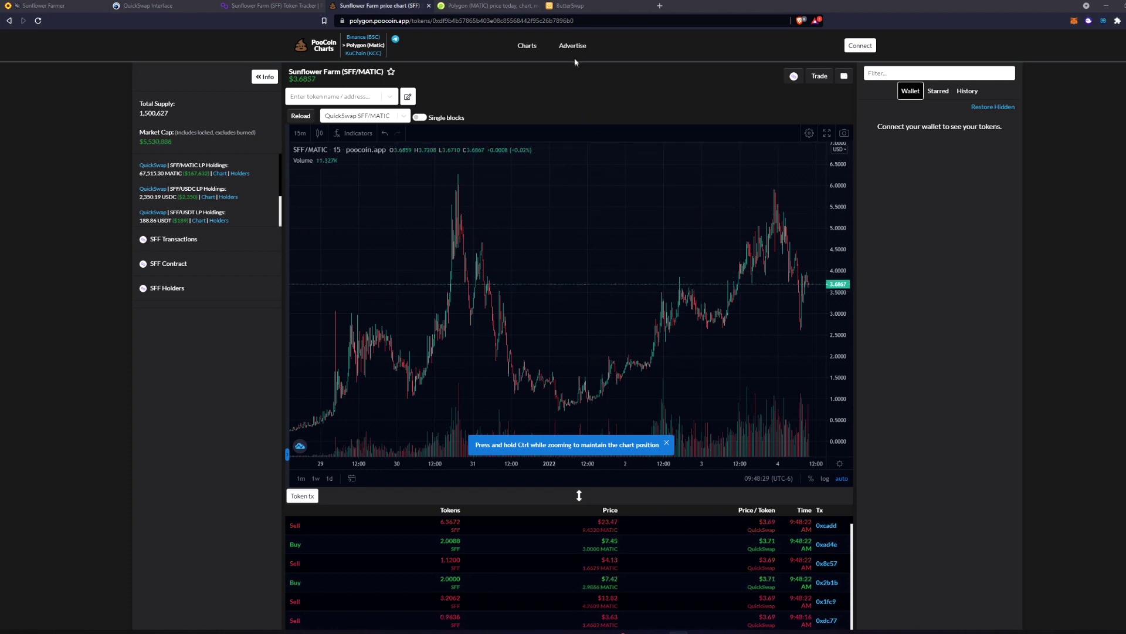
Check the Polygon (MATIC) price page after reviewing the SFF/MATIC chart.
left_click(466, 5)
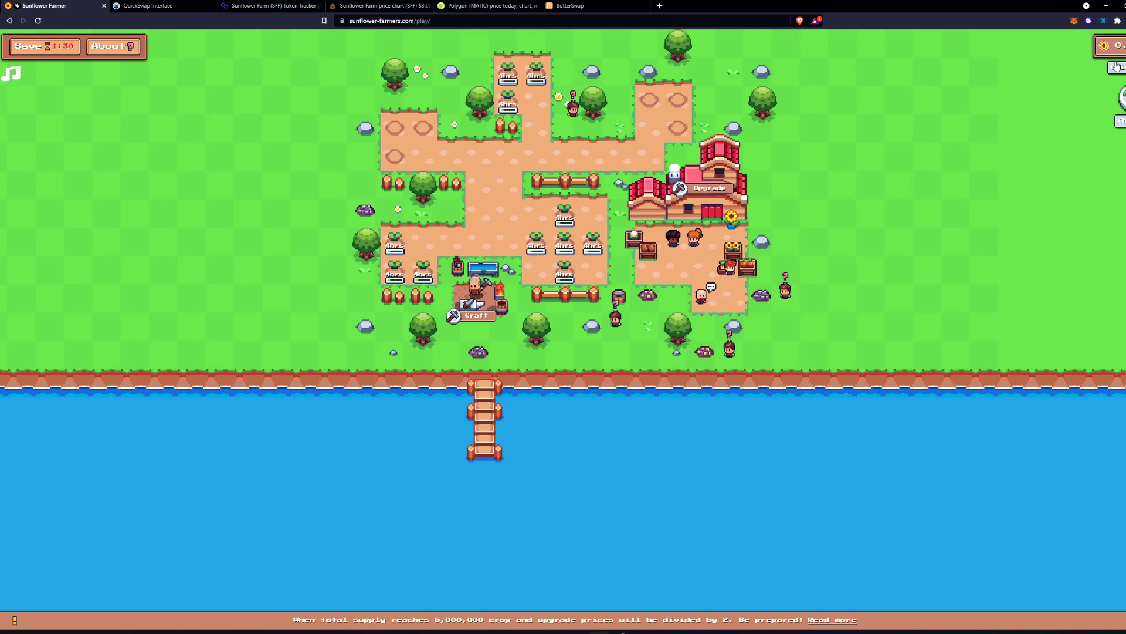
left_click(574, 6)
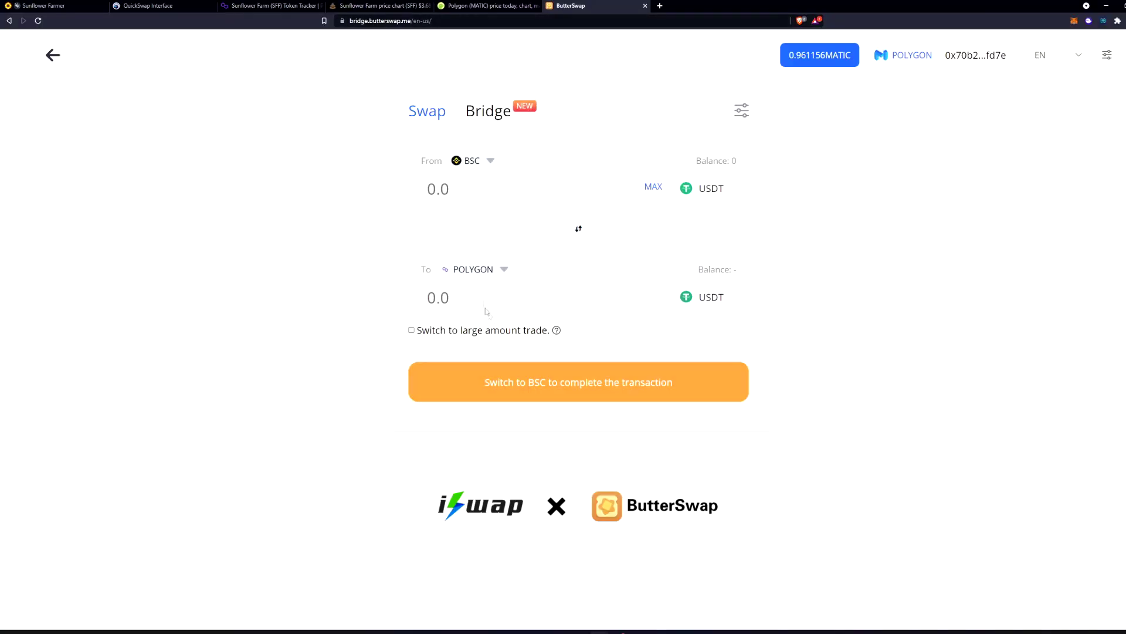
Set the ButterSwap bridge to send from Binance Smart Chain to Polygon (Matic).
left_click(9, 21)
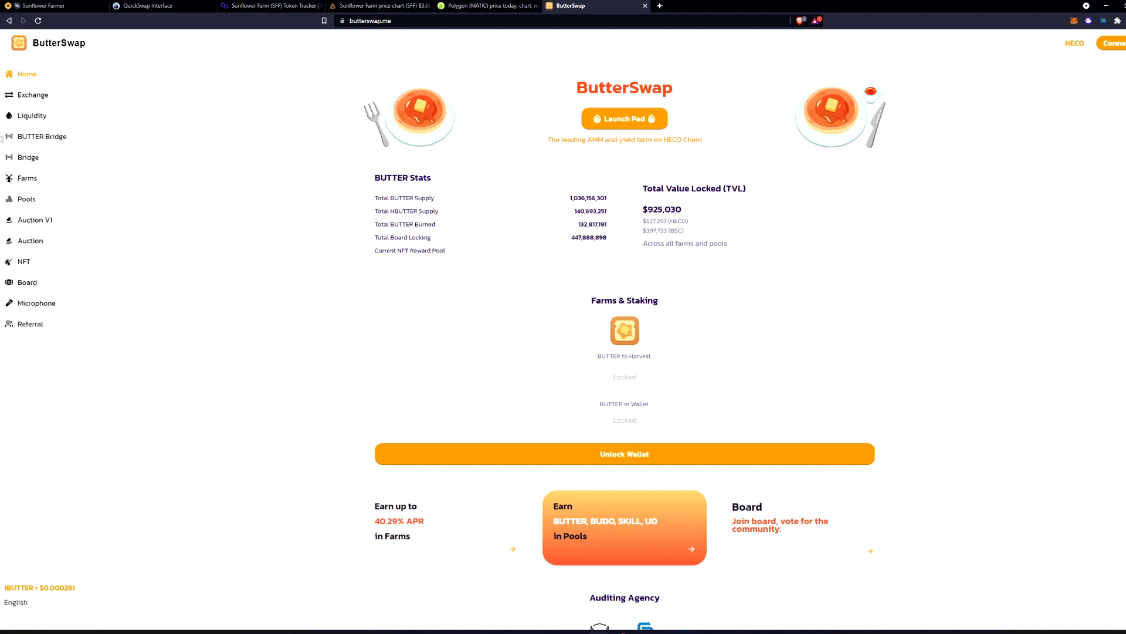
left_click(30, 157)
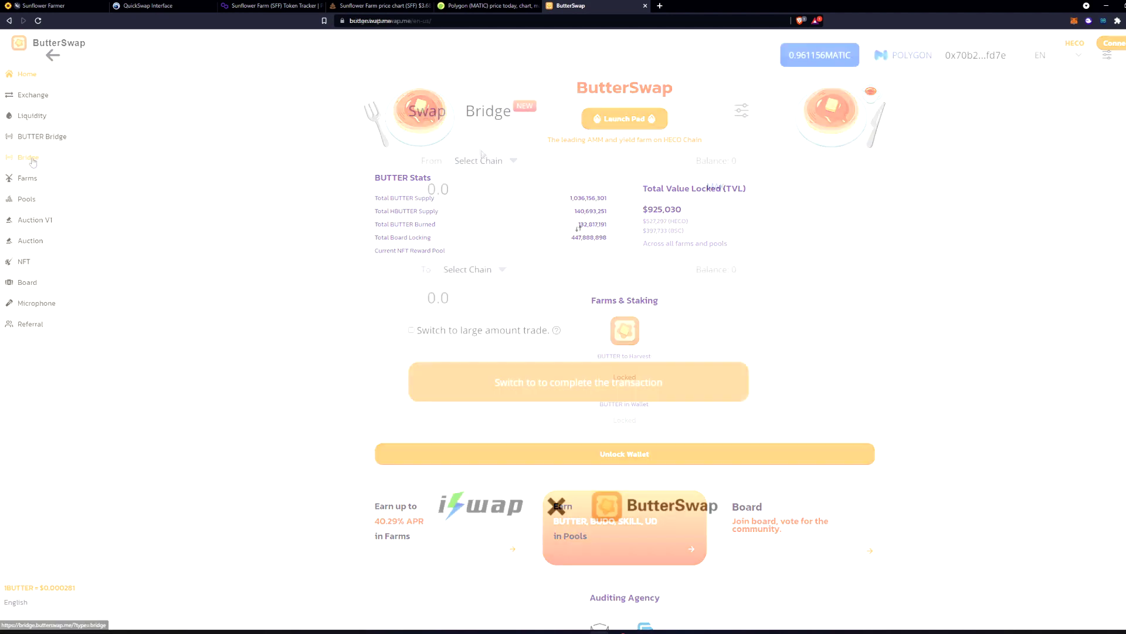
left_click(513, 164)
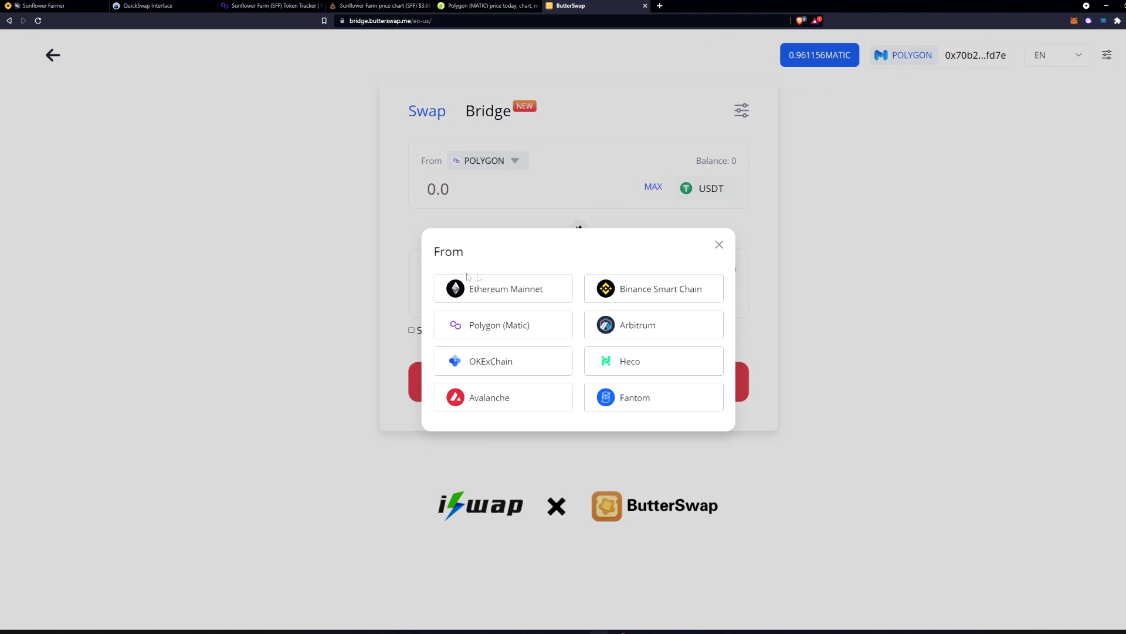
left_click(639, 300)
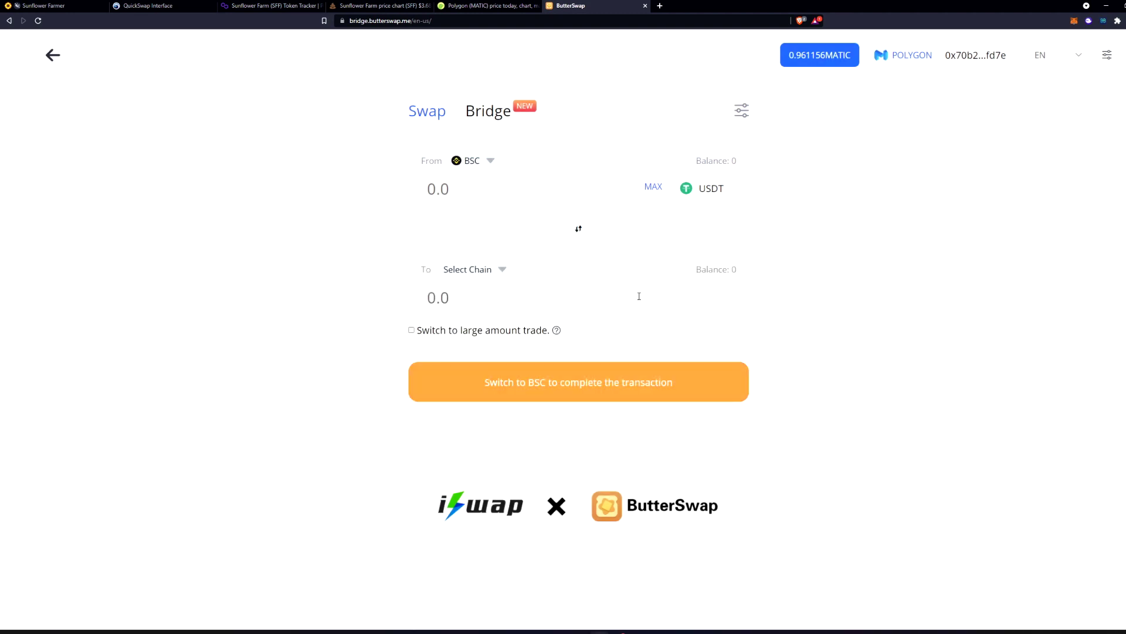
left_click(509, 274)
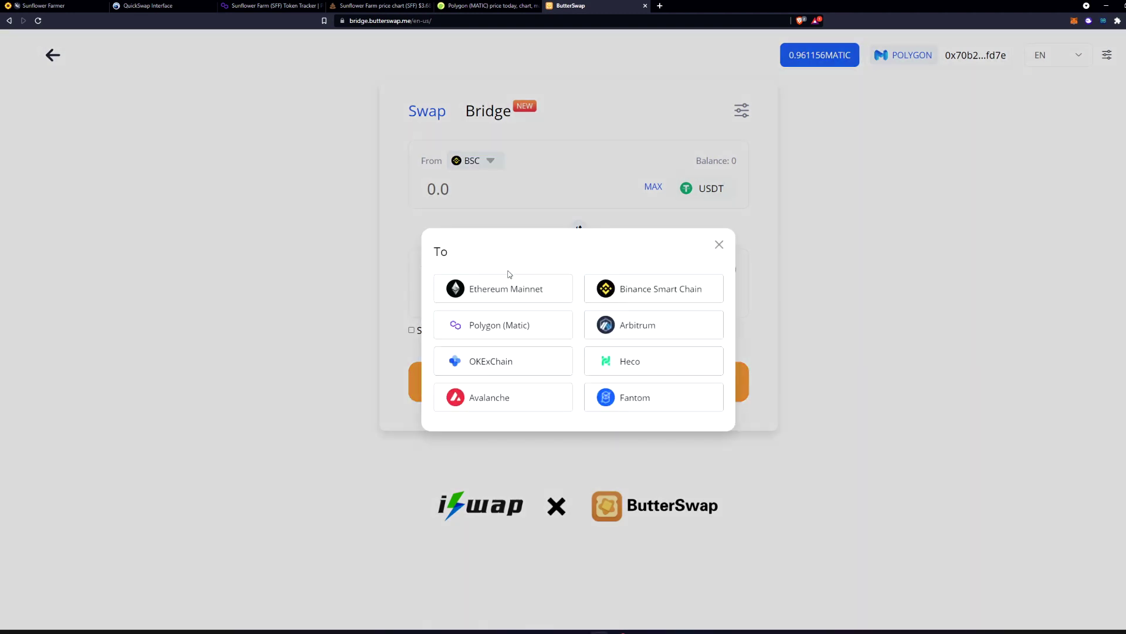
left_click(499, 326)
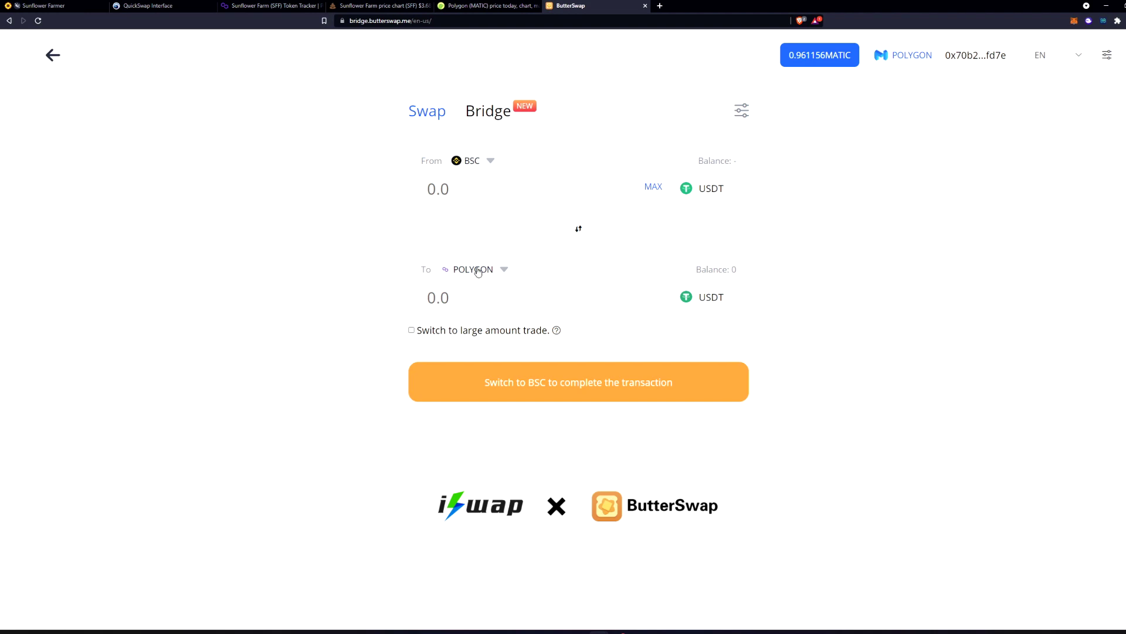
left_click(698, 192)
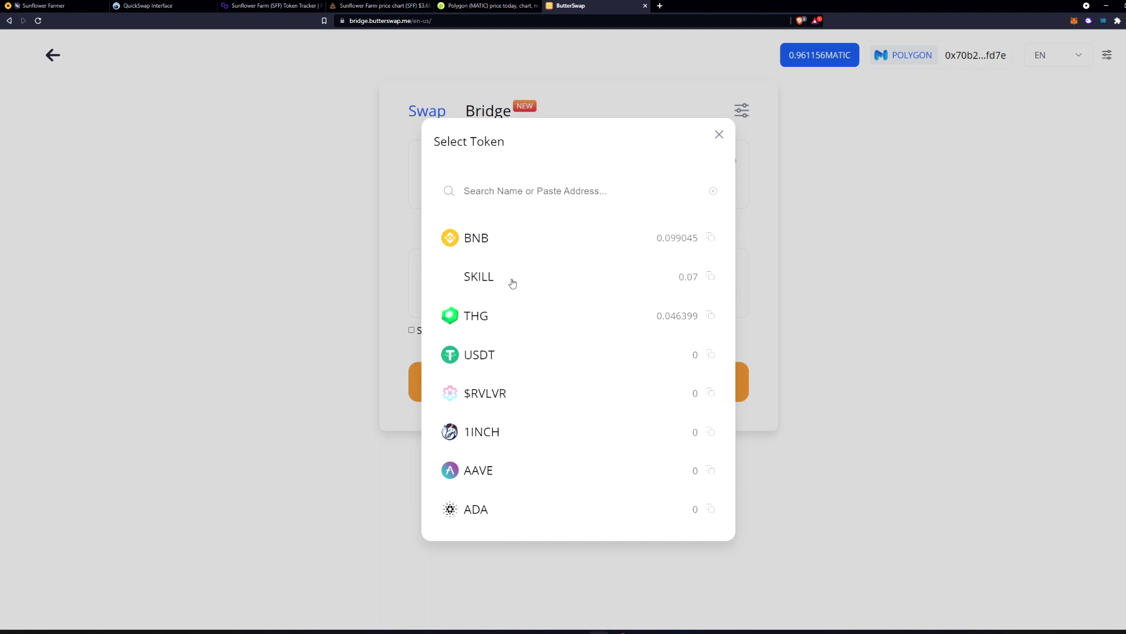
Bridge the full 0.099045 BNB balance into about 20.316 MATIC and review the fees.
left_click(514, 237)
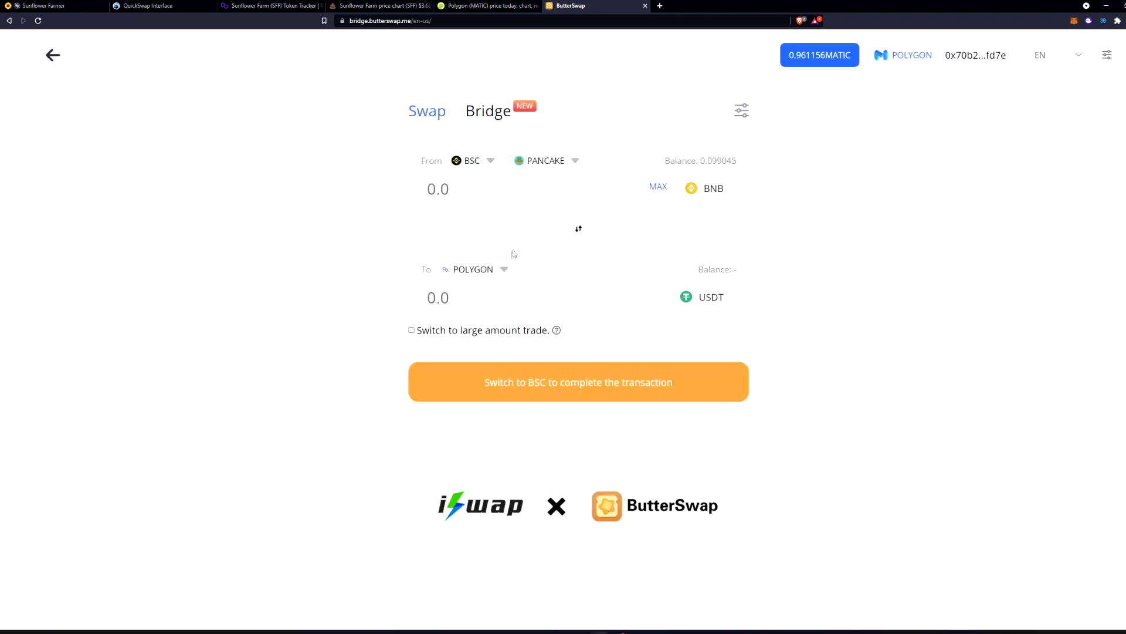
left_click(711, 306)
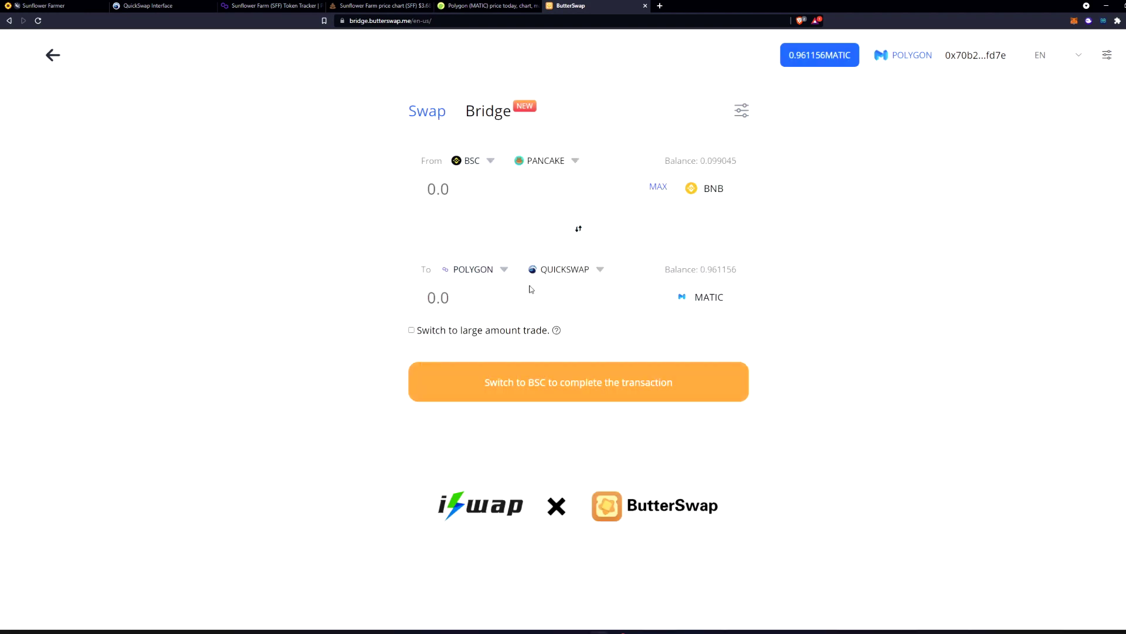
left_click(658, 188)
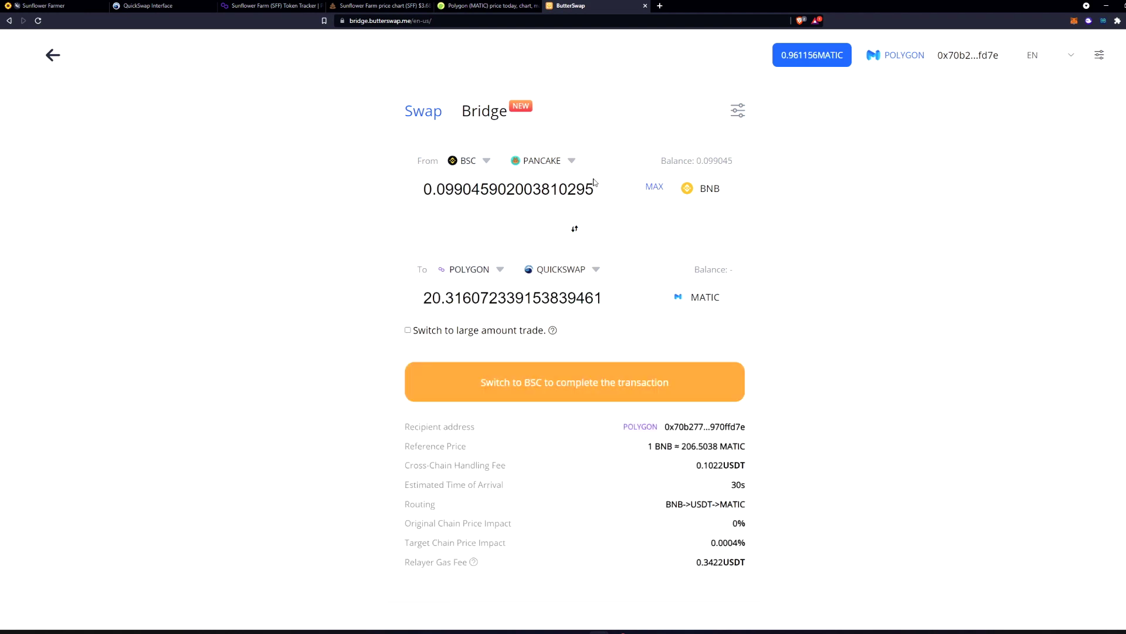
scroll(663, 440, "down", 1)
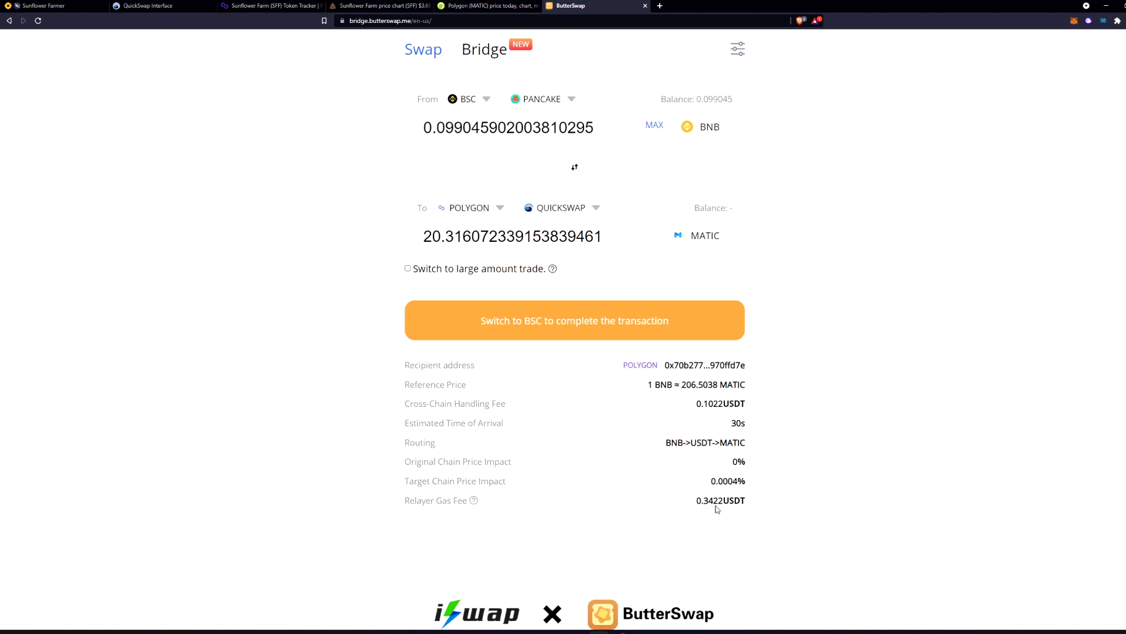
scroll(685, 495, "up", 2)
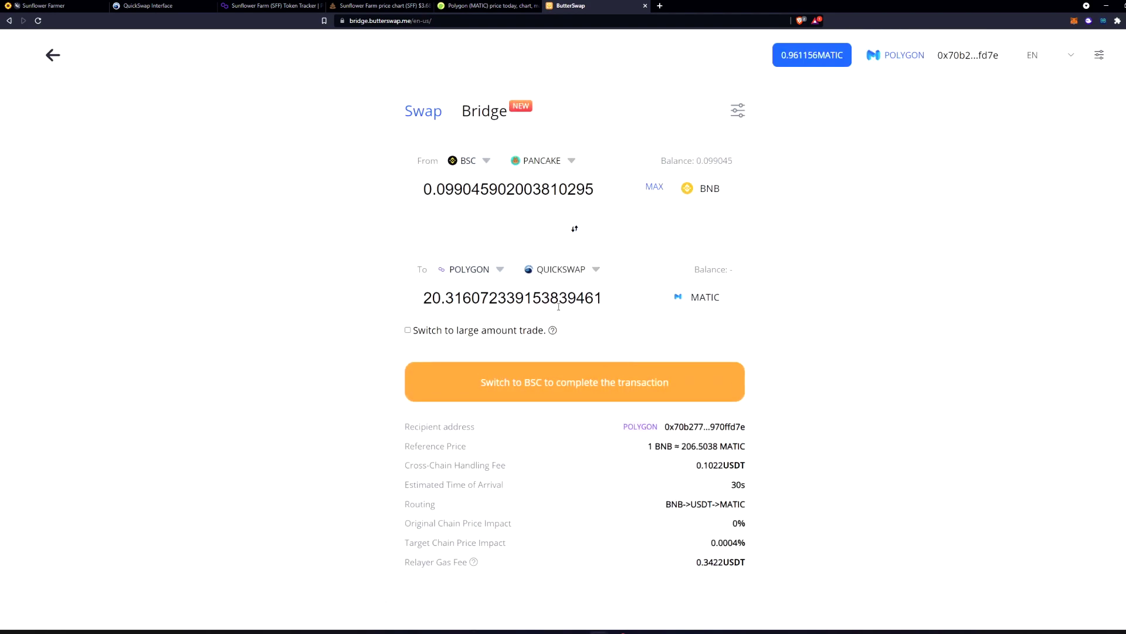
left_click(483, 158)
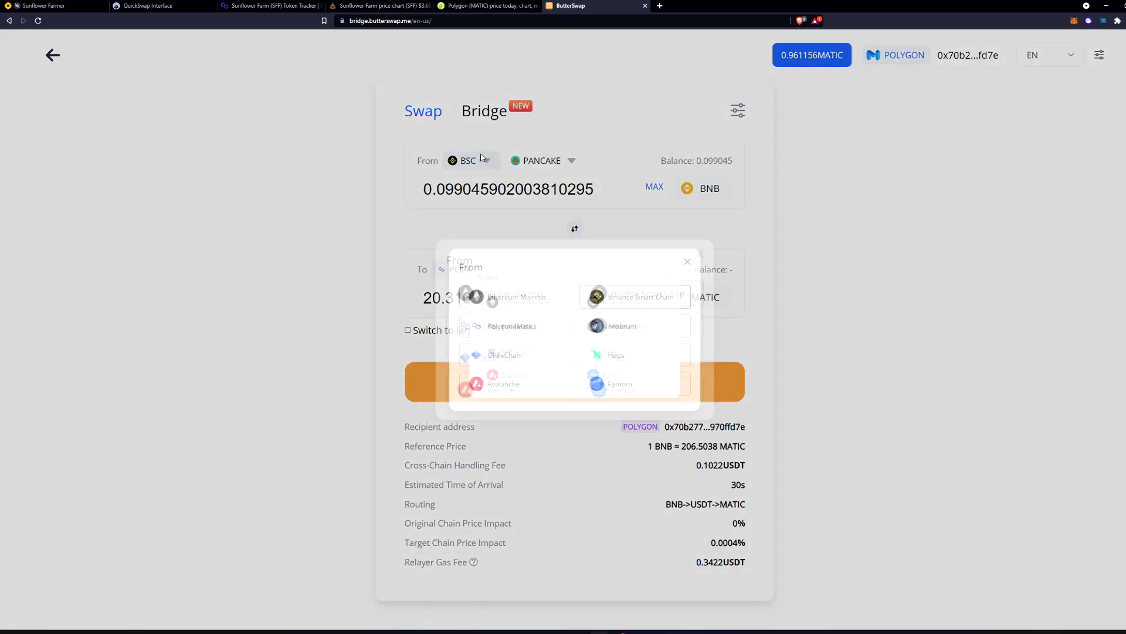
Switch the source to Ethereum Mainnet and send the full 0.001478 ETH balance for about 2.146 MATIC.
left_click(518, 288)
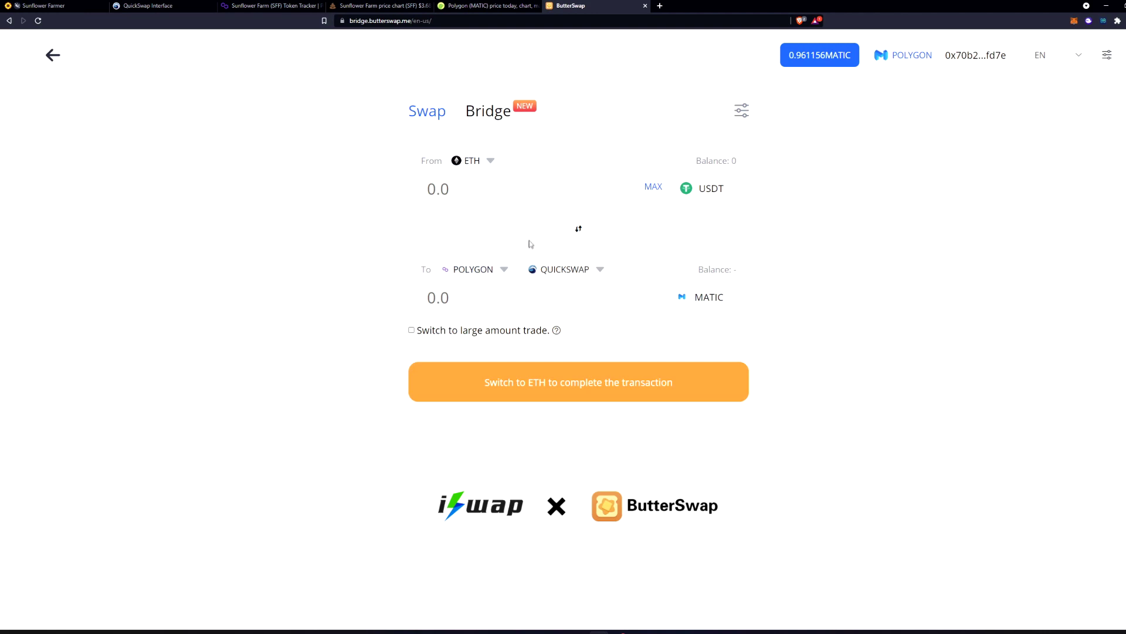
left_click(702, 194)
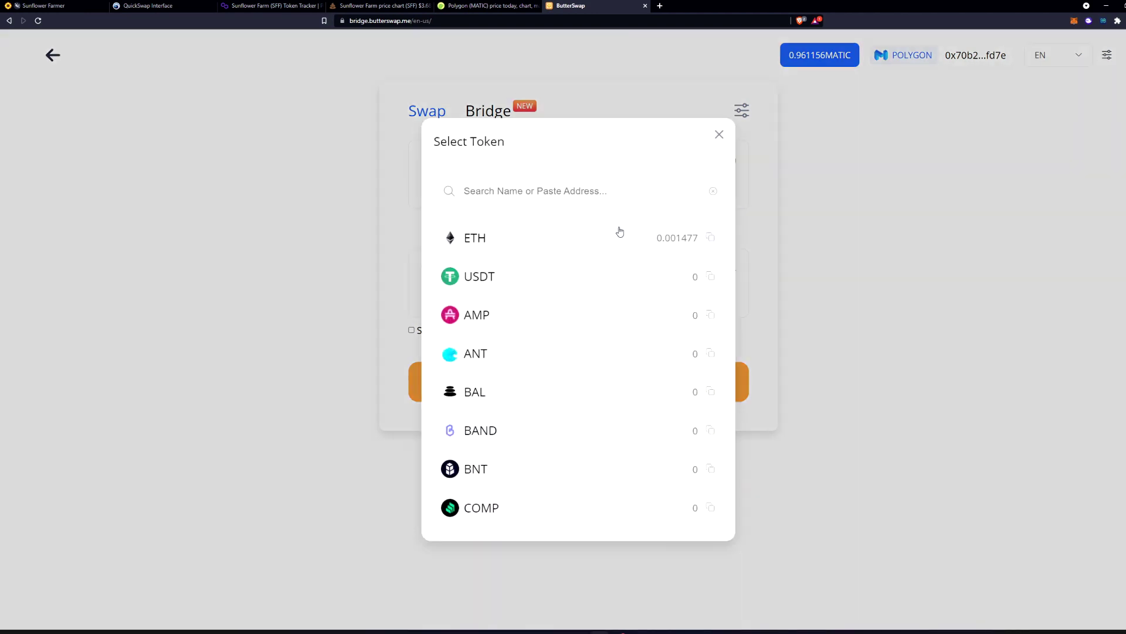
left_click(617, 234)
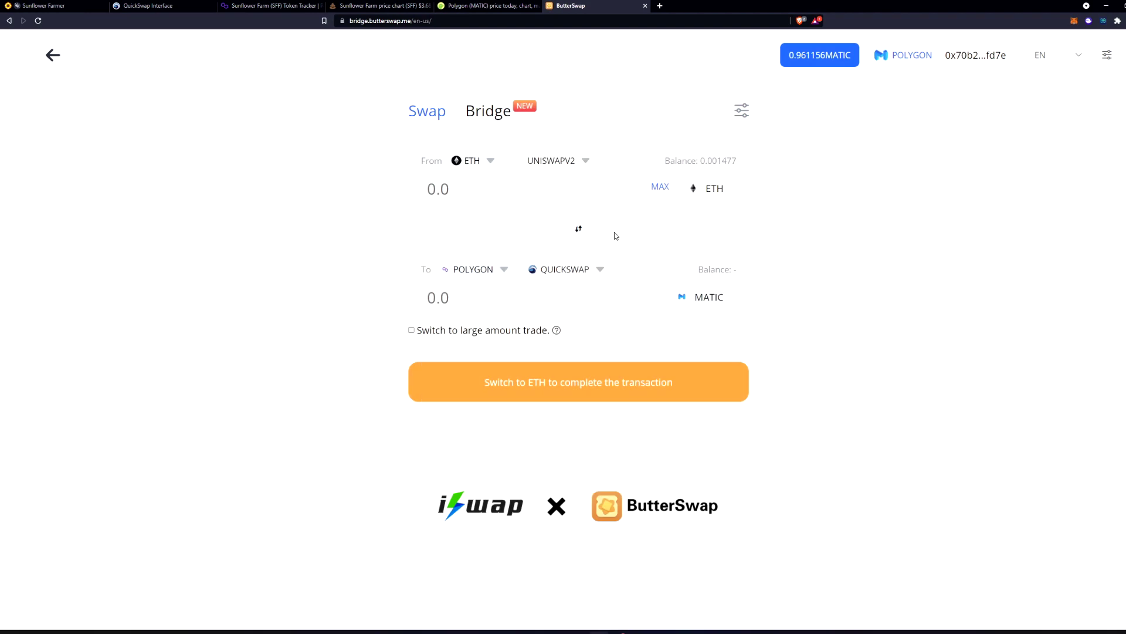
left_click(661, 188)
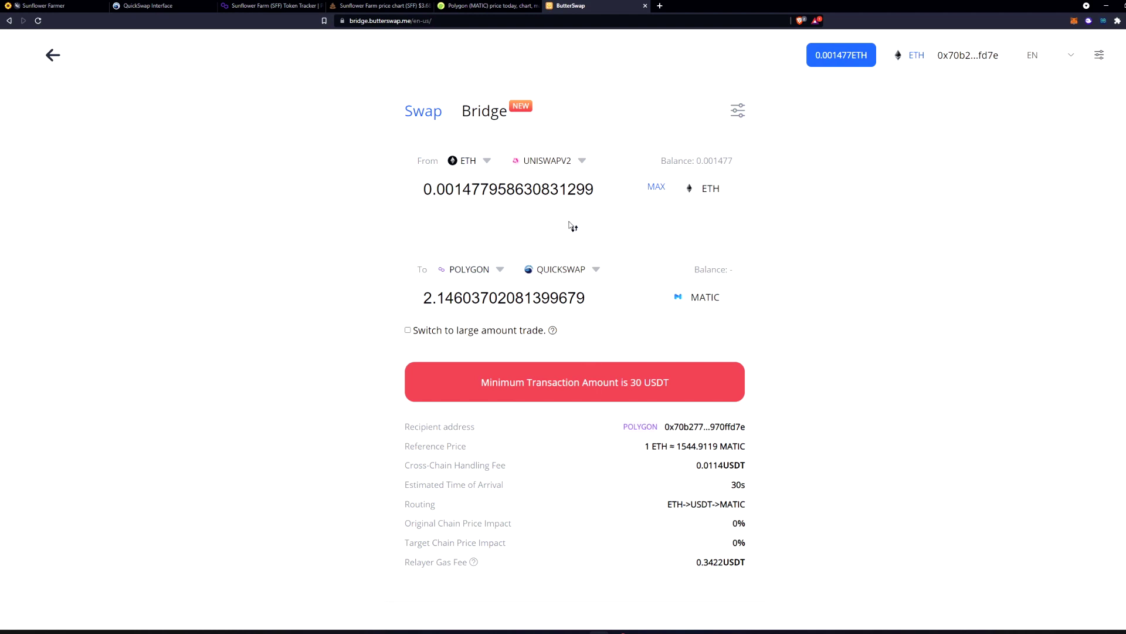
mouse_move(556, 326)
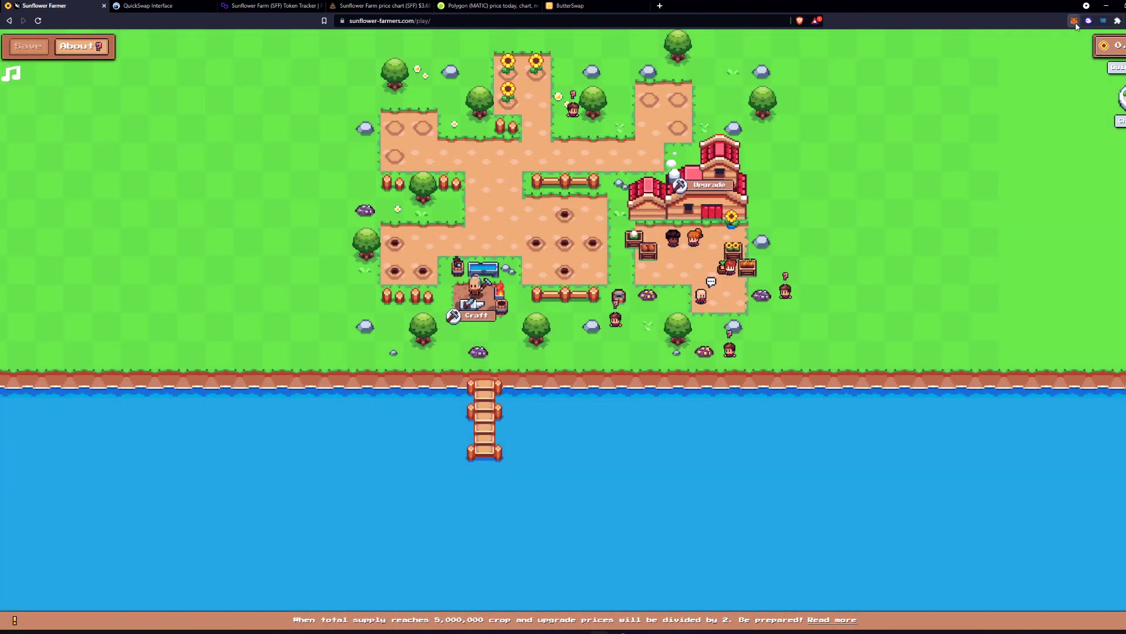
Check the MetaMask MATIC balance, then set QuickSwap to swap the full MATIC balance for SFF.
left_click(1073, 21)
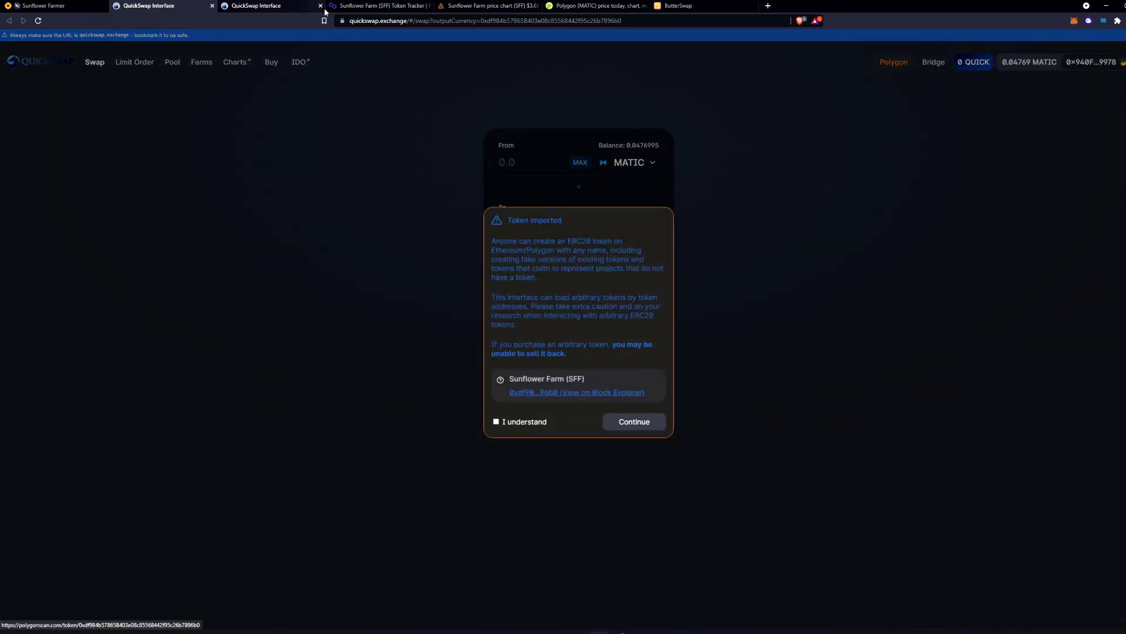
key("ctrl+w")
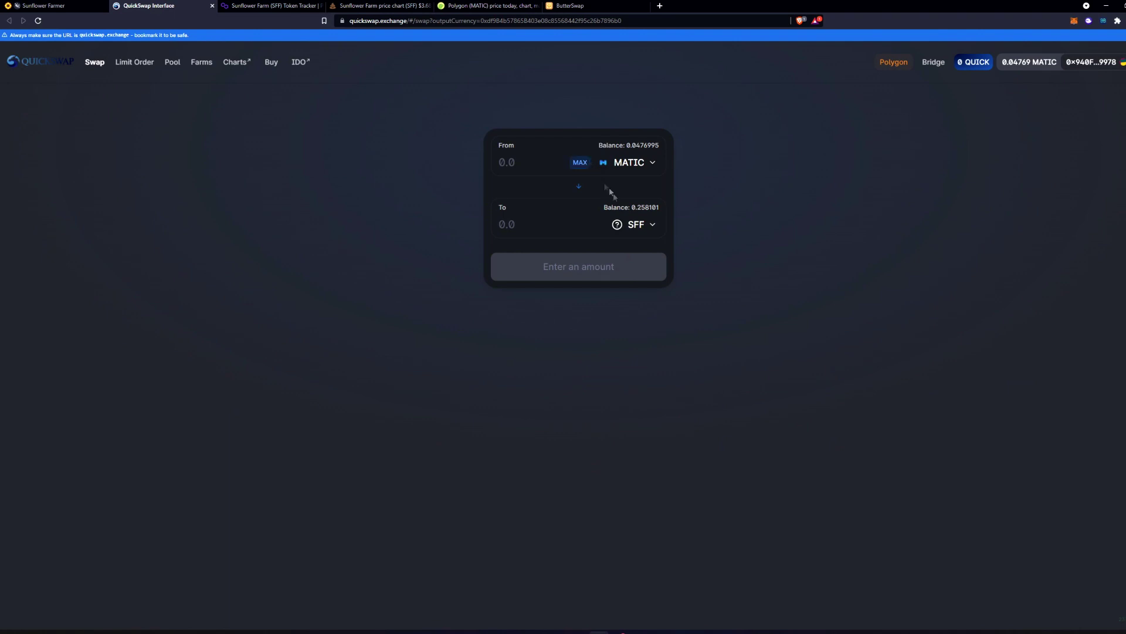
left_click(580, 162)
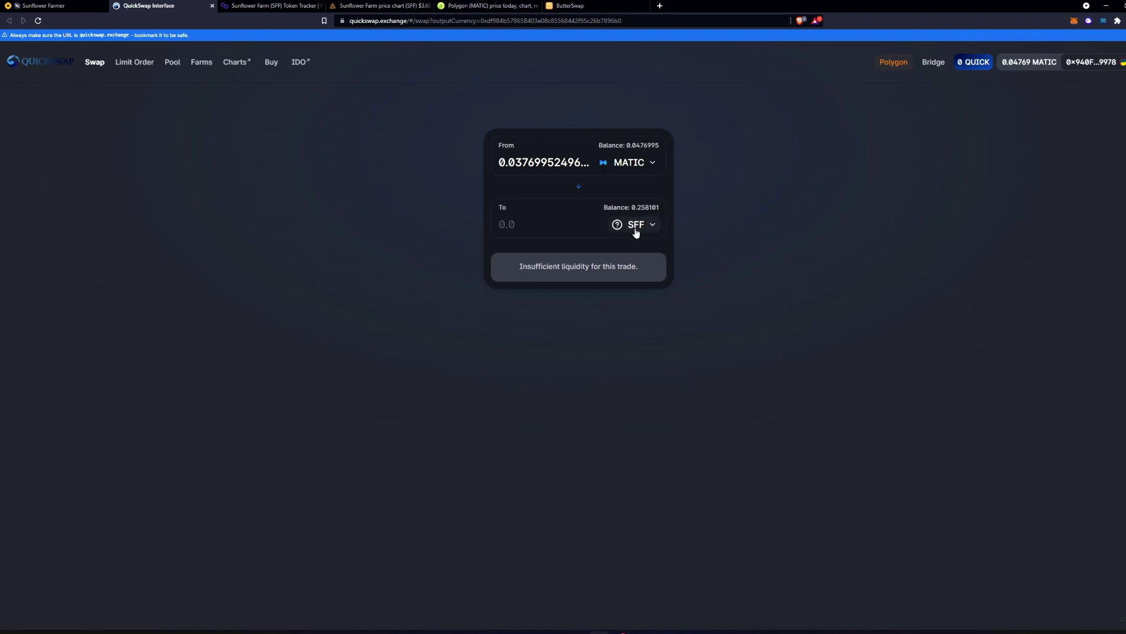
left_click(578, 186)
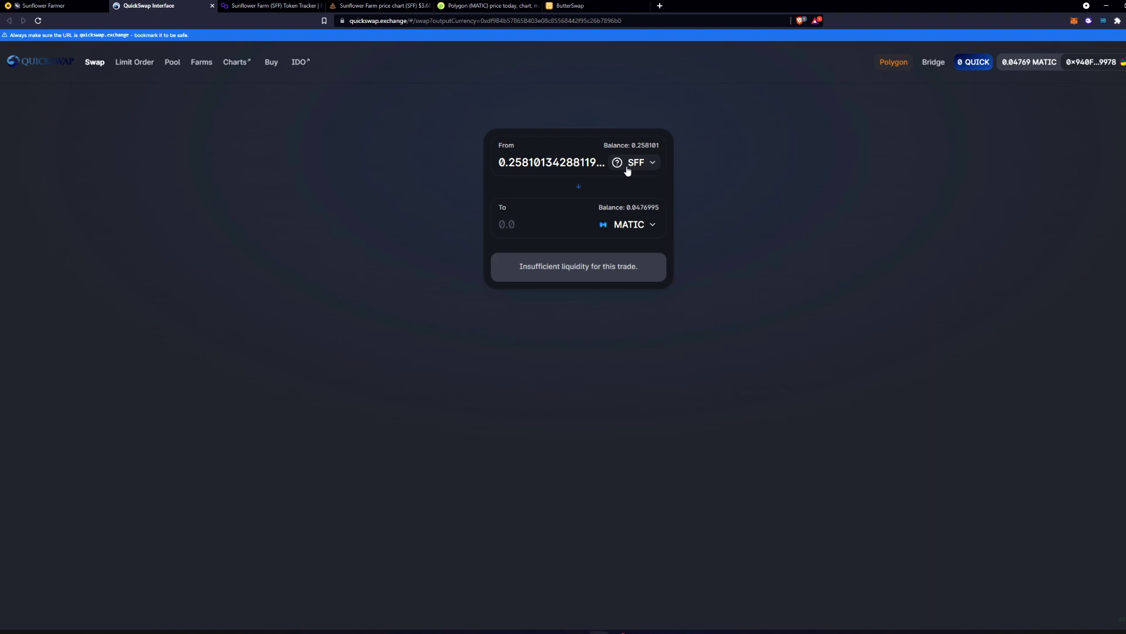
left_click(578, 187)
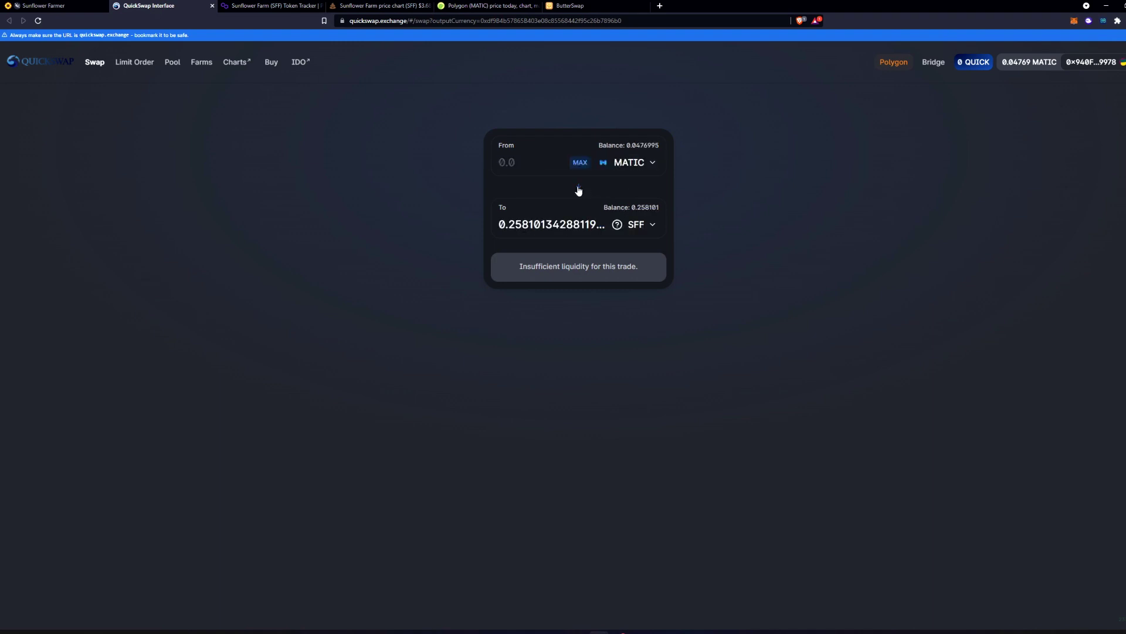
left_click(578, 188)
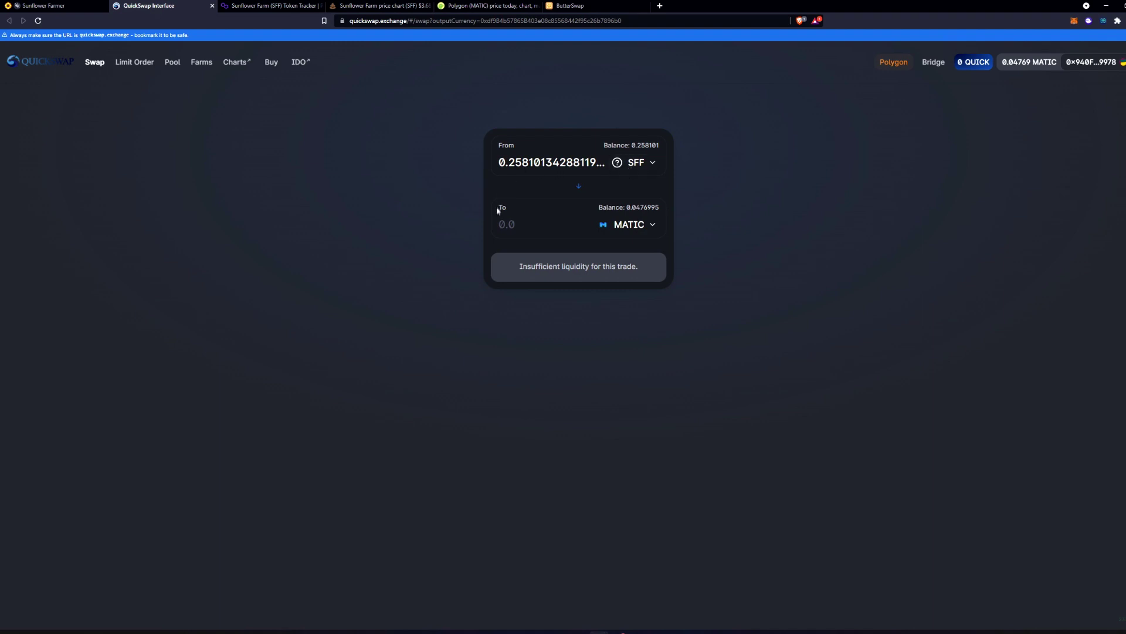
left_click(578, 186)
left_click(587, 163)
Confirm the 0.0376995 MATIC to SFF swap and edit the MetaMask gas price.
left_click(599, 277)
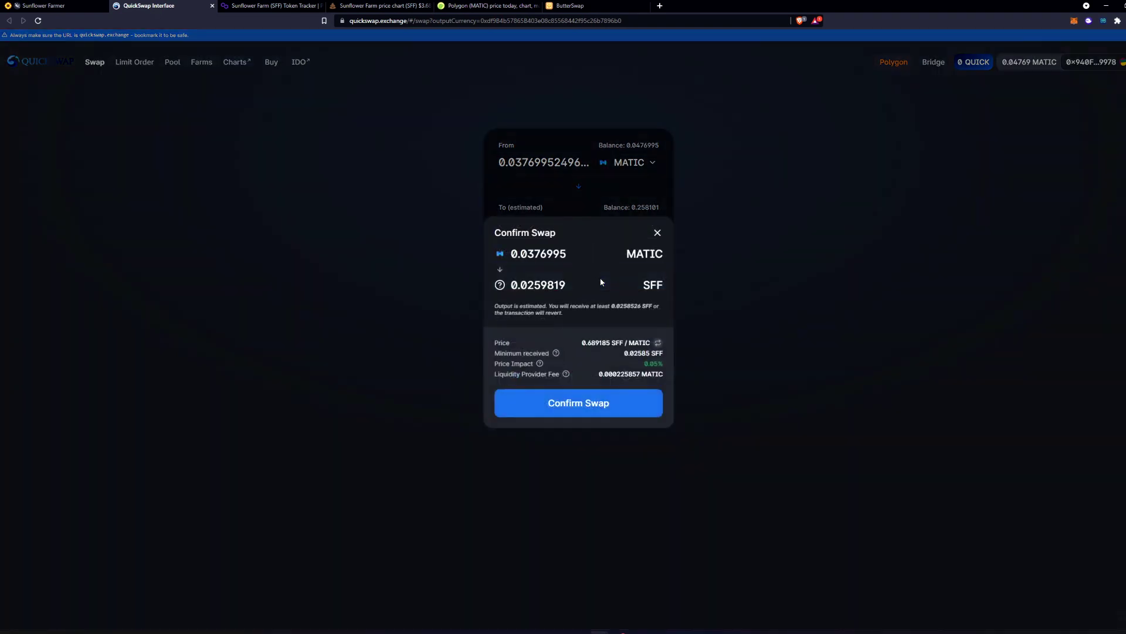
left_click(553, 404)
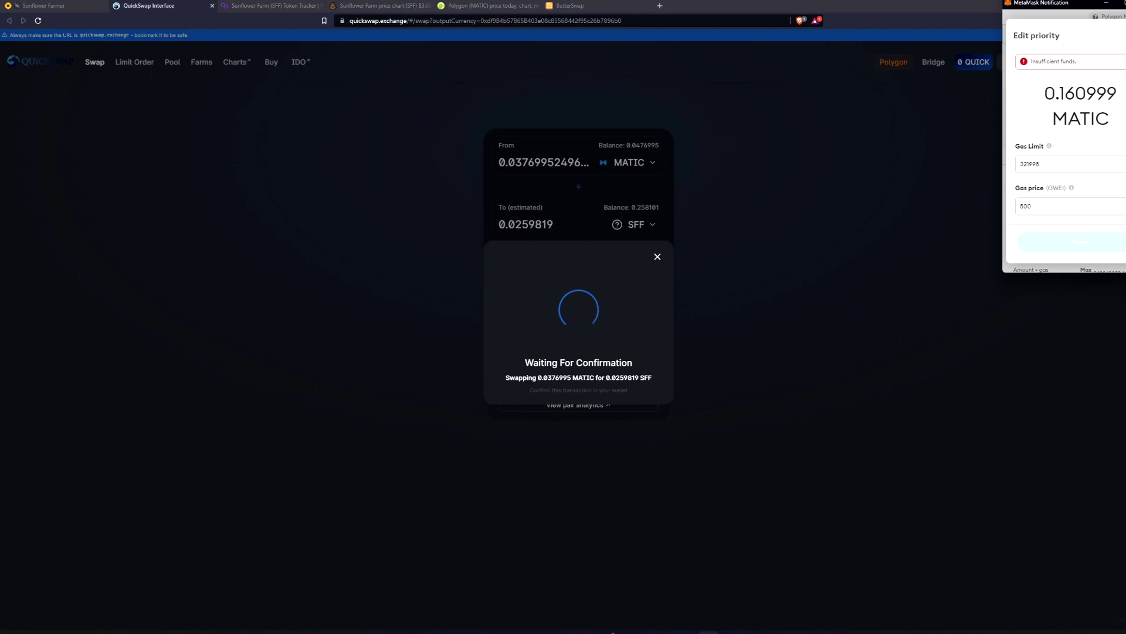
left_click(1039, 206)
left_click_drag(1039, 206, 1026, 209)
left_click_drag(1028, 208, 1023, 208)
type("1")
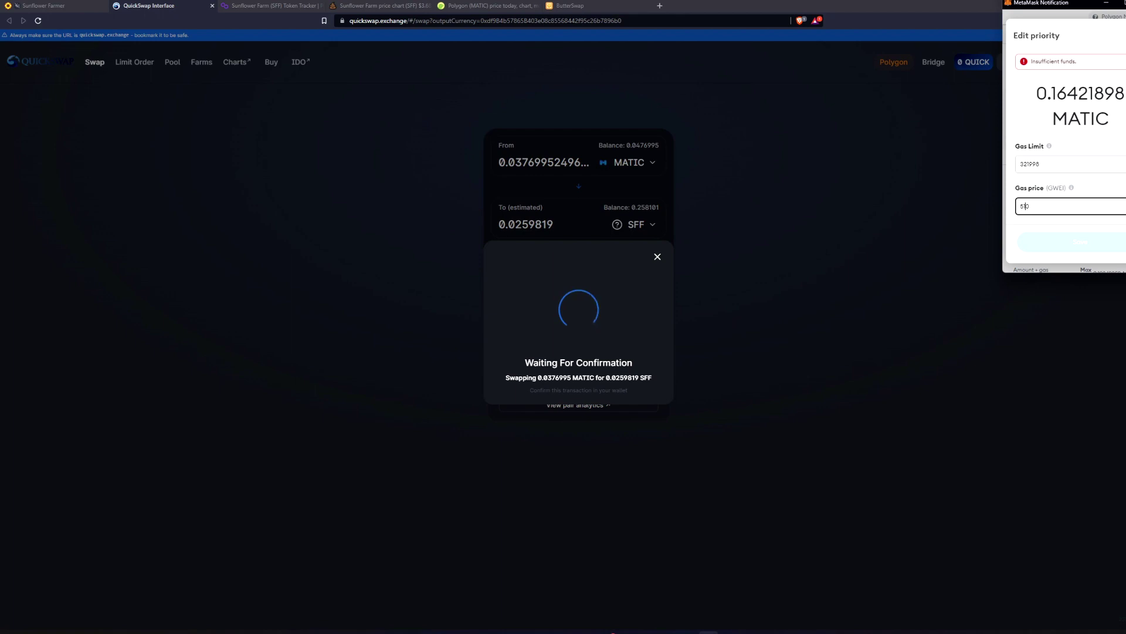
key("Escape")
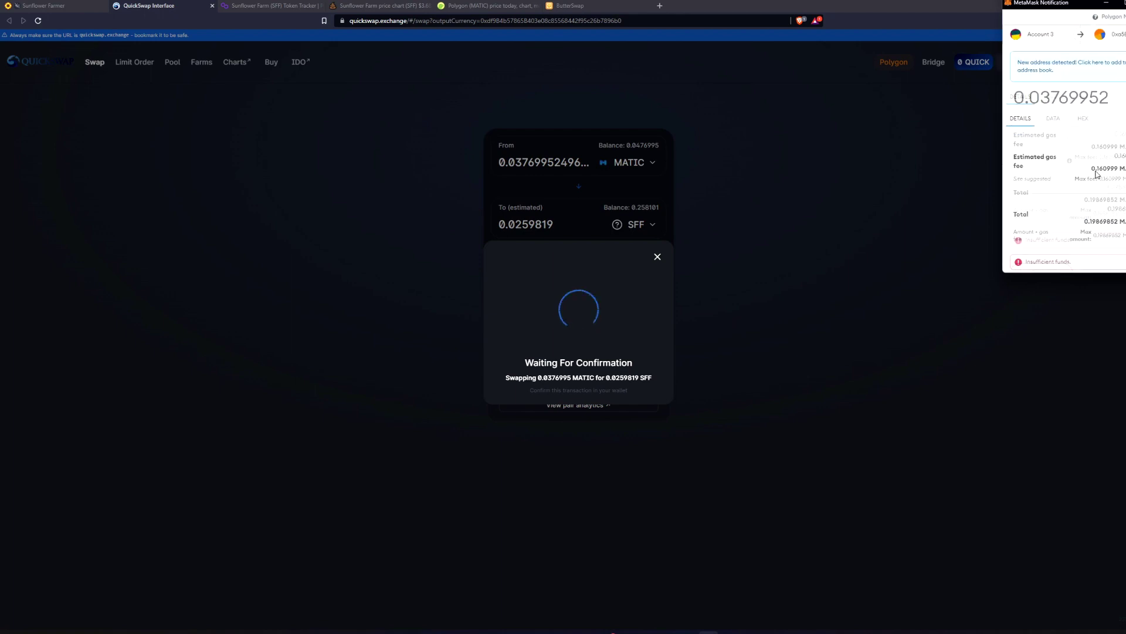
left_click(713, 100)
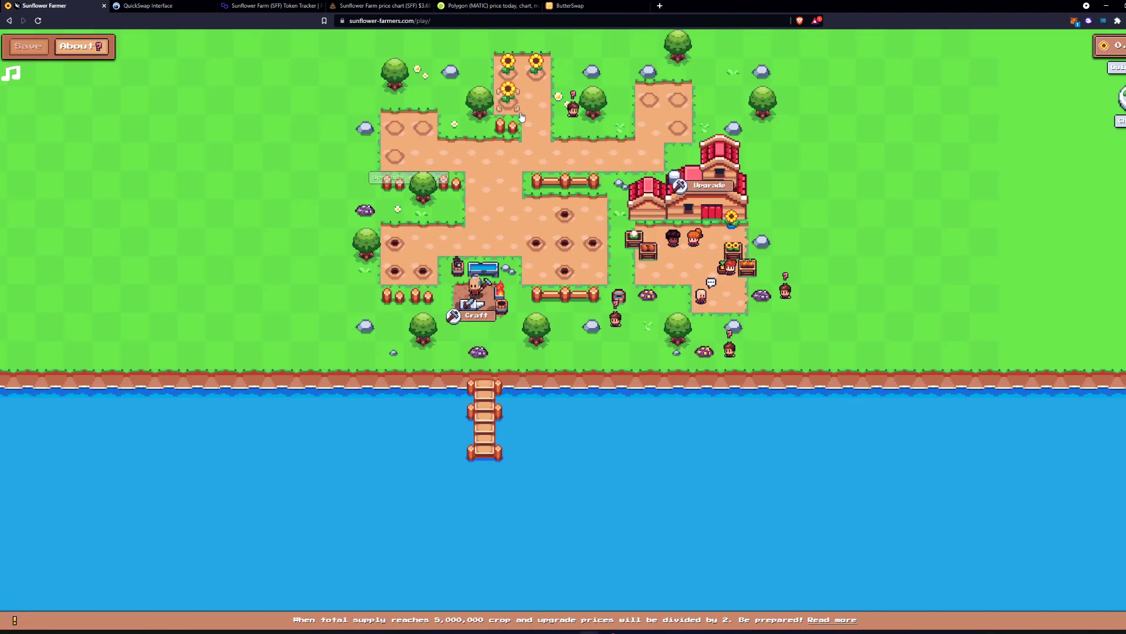
Harvest three grown sunflowers and dismiss the farm upgrade offer.
left_click(508, 94)
left_click(508, 68)
left_click(534, 68)
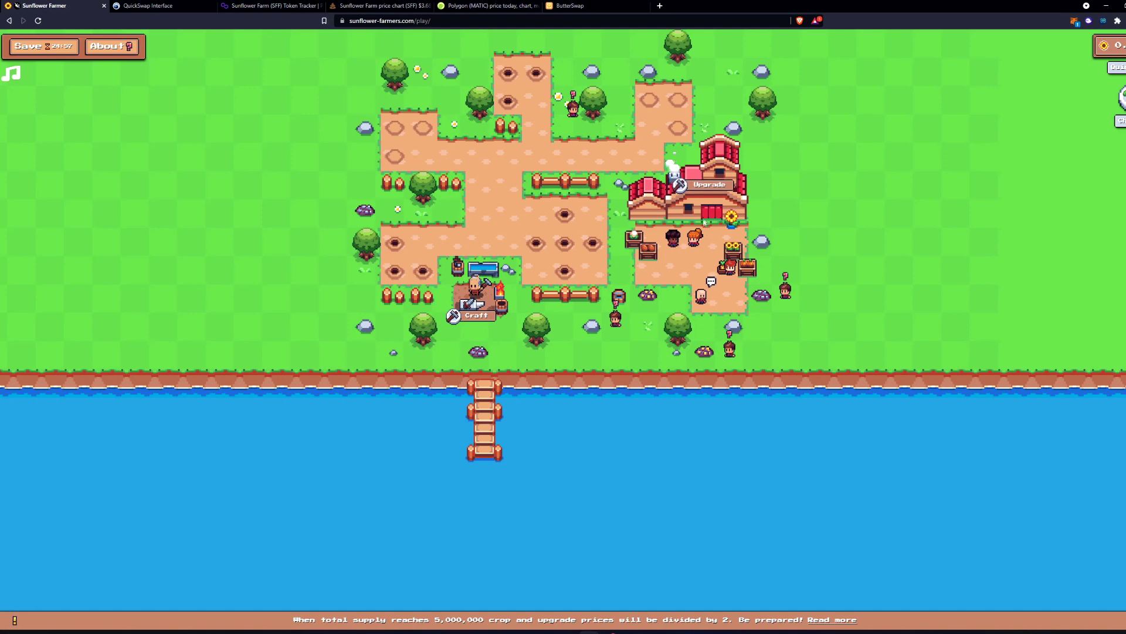
left_click(707, 186)
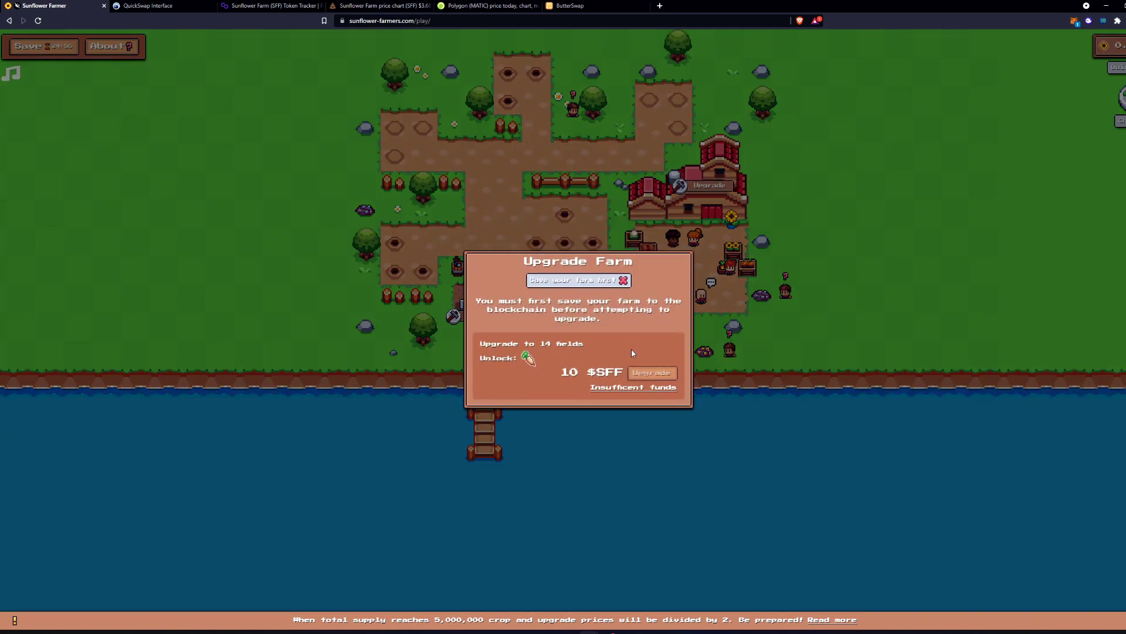
key("Escape")
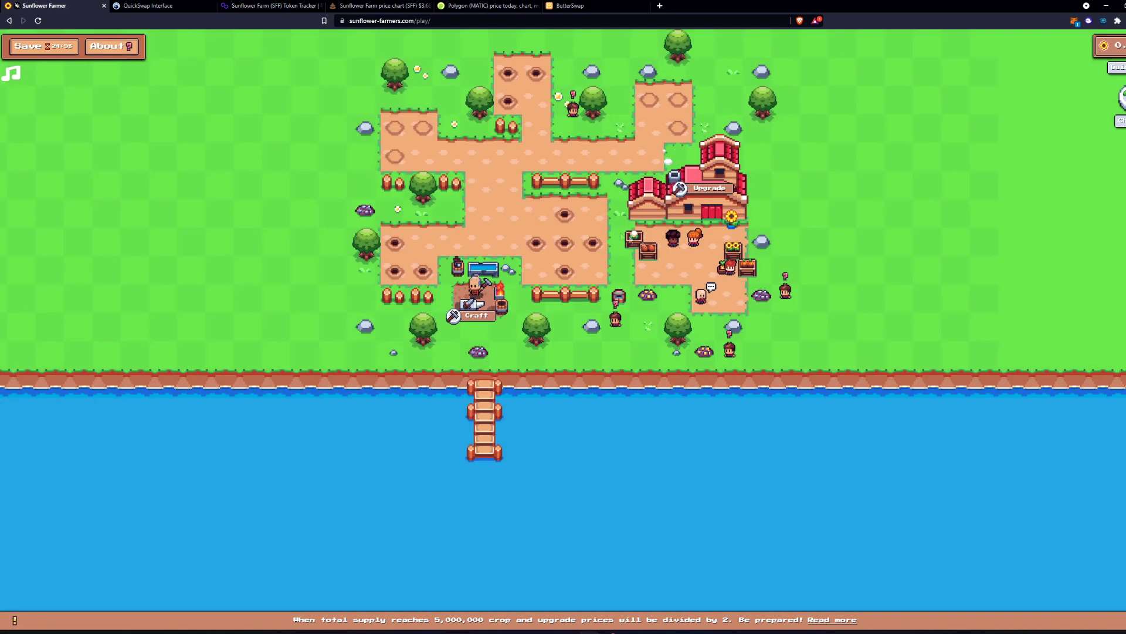
Plant cauliflower seeds in three empty field plots.
left_click(565, 214)
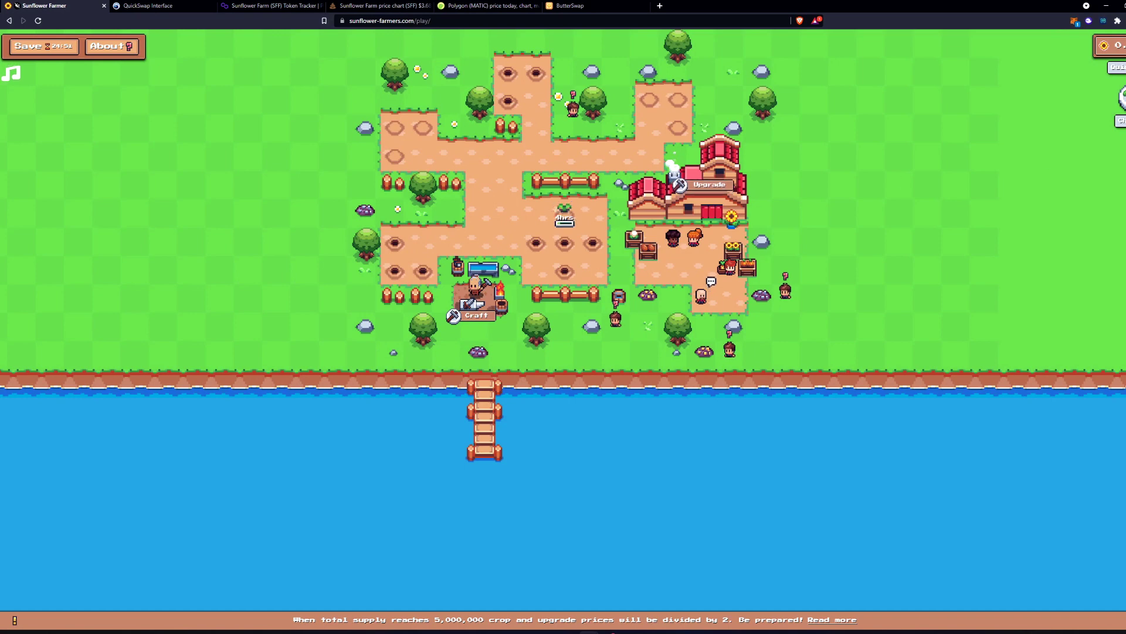
left_click(733, 252)
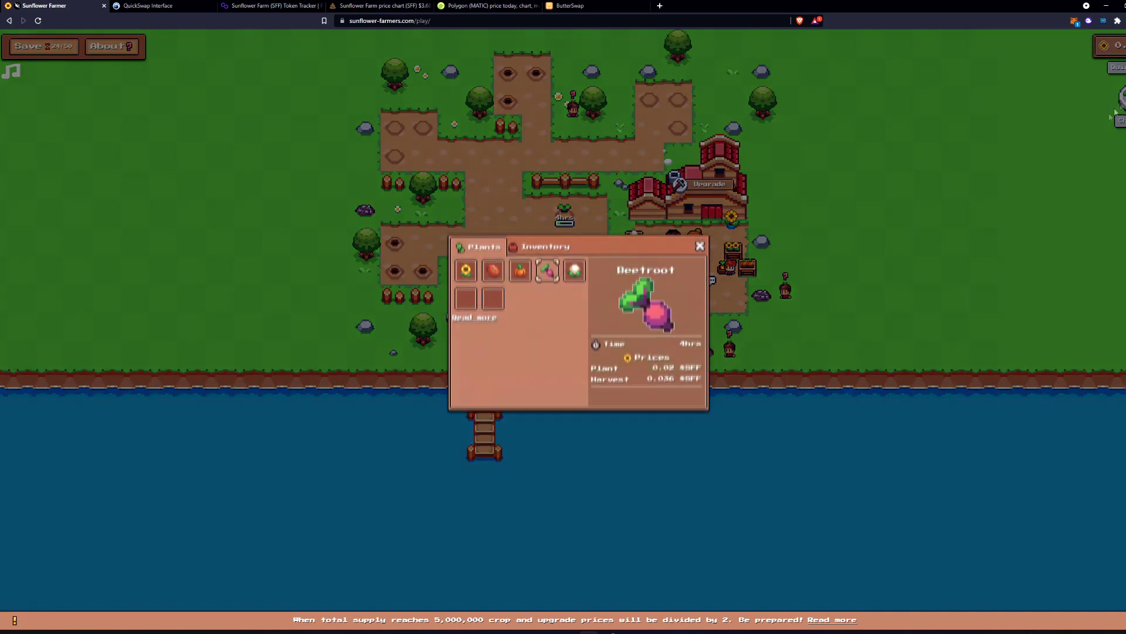
left_click(576, 279)
left_click(432, 232)
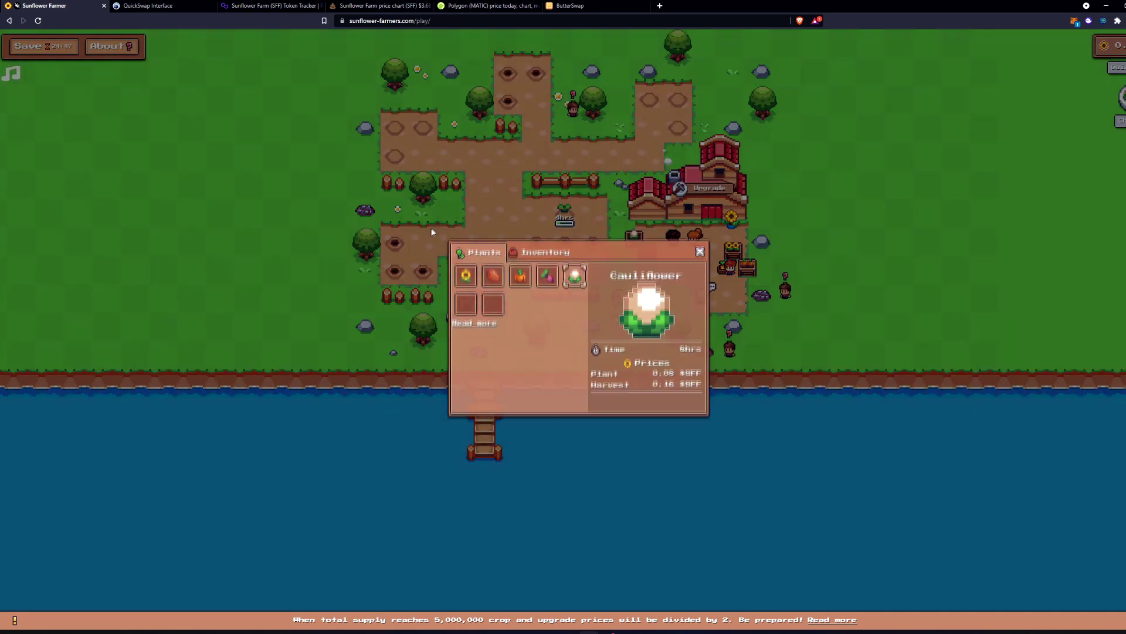
left_click(394, 242)
left_click(395, 271)
left_click(536, 242)
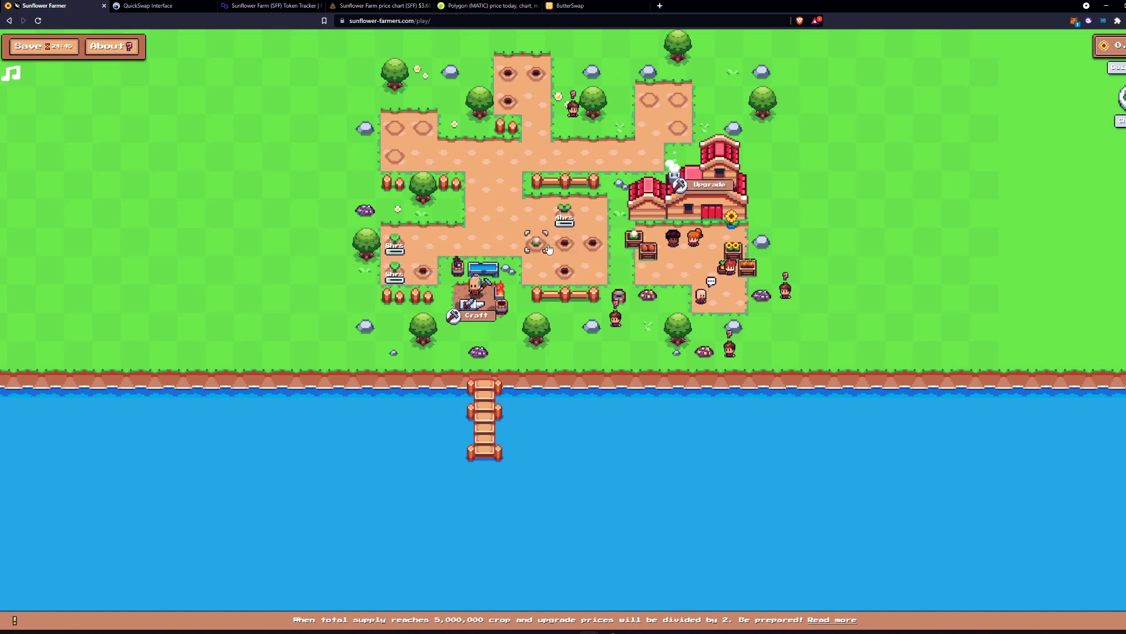
left_click(512, 116)
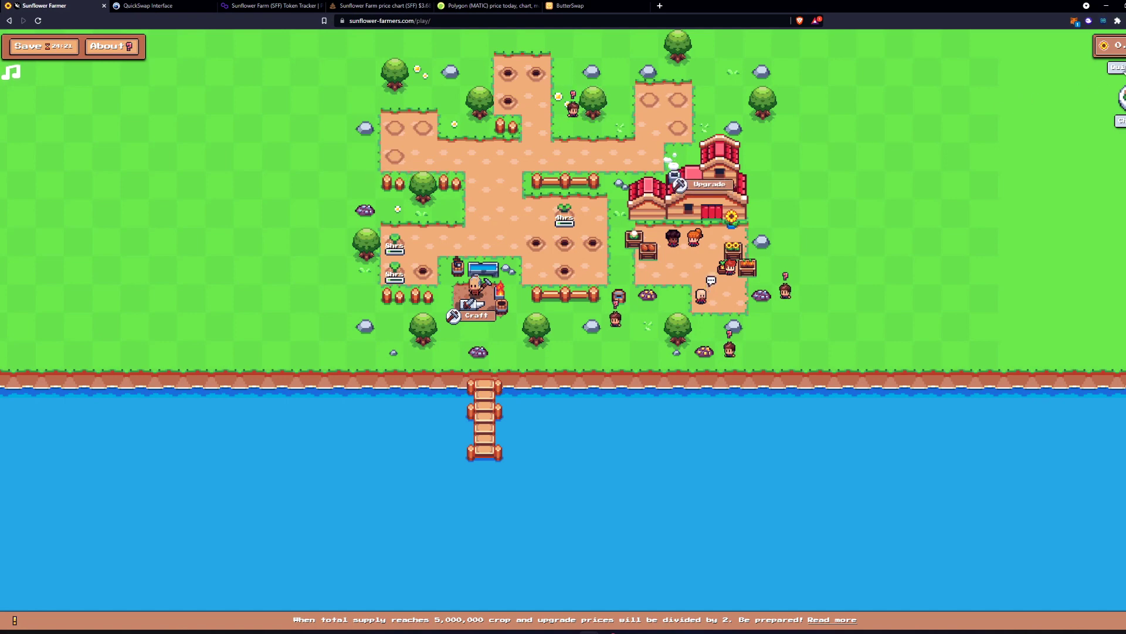
Reverse the QuickSwap trade to sell the whole SFF balance for about 0.378644 MATIC.
left_click(132, 4)
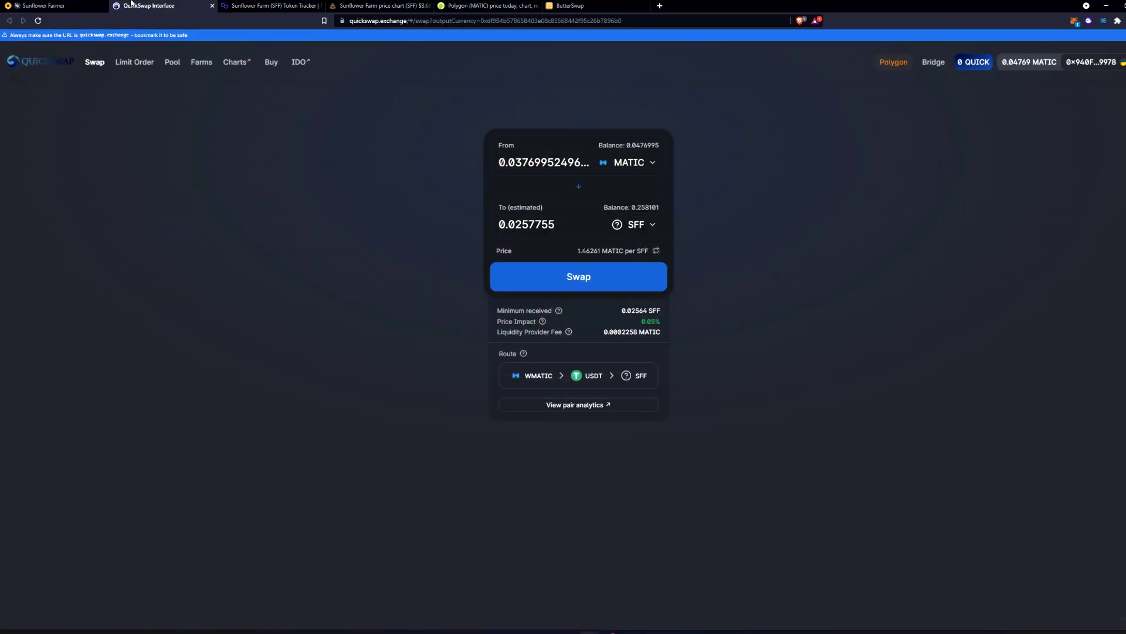
left_click(580, 186)
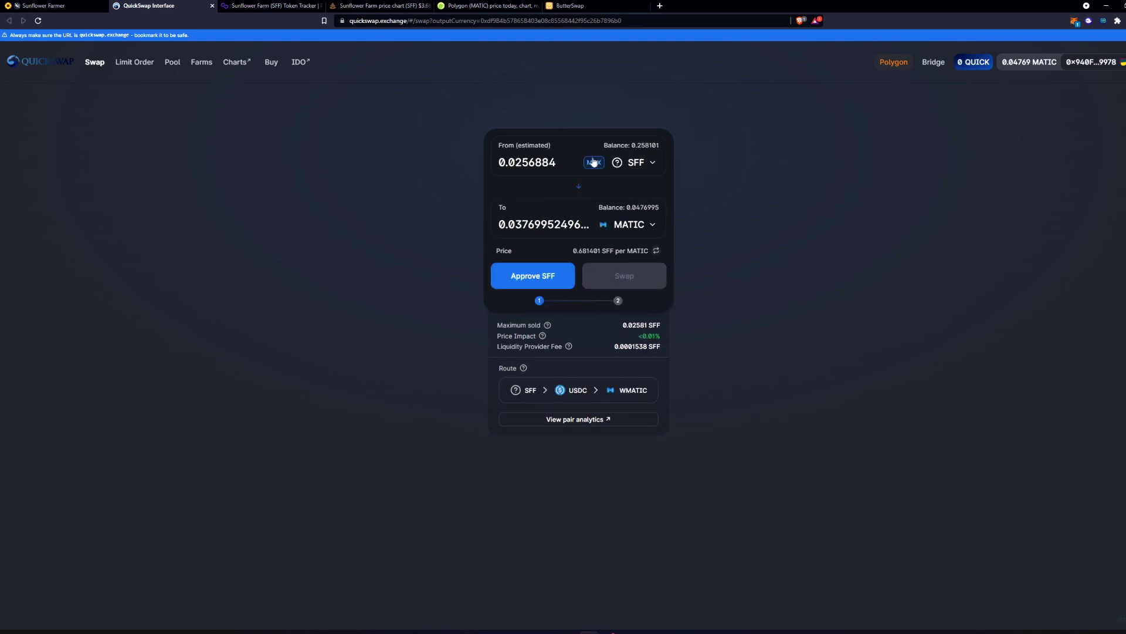
left_click(593, 162)
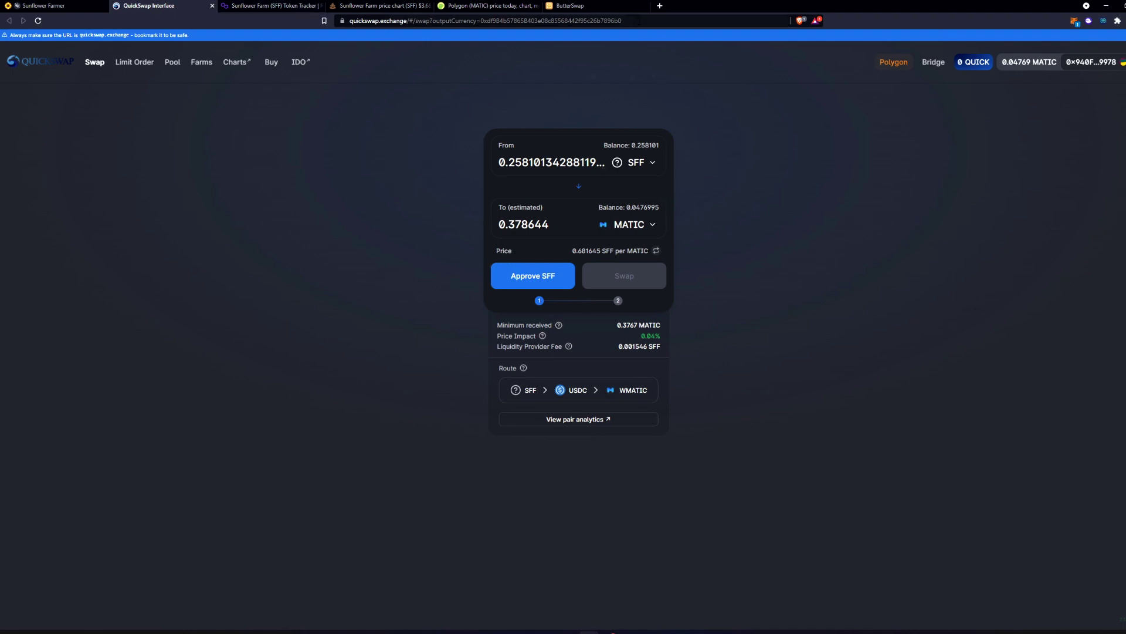
left_click(585, 6)
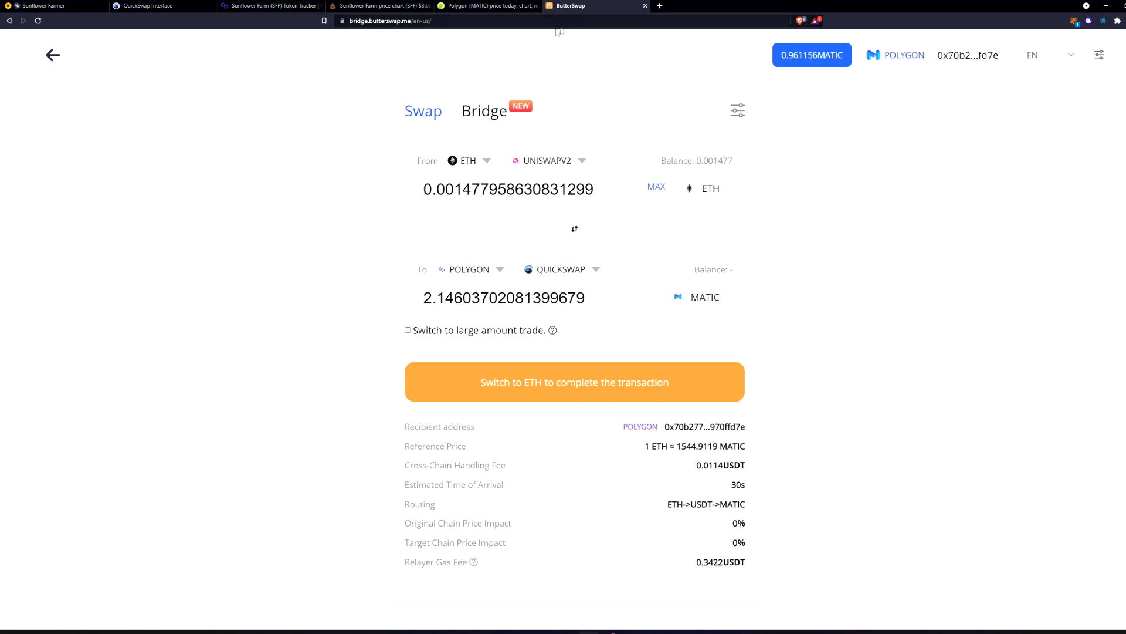
Set ButterSwap to send MATIC from Polygon (Matic), leaving the destination chain unchanged.
left_click(486, 161)
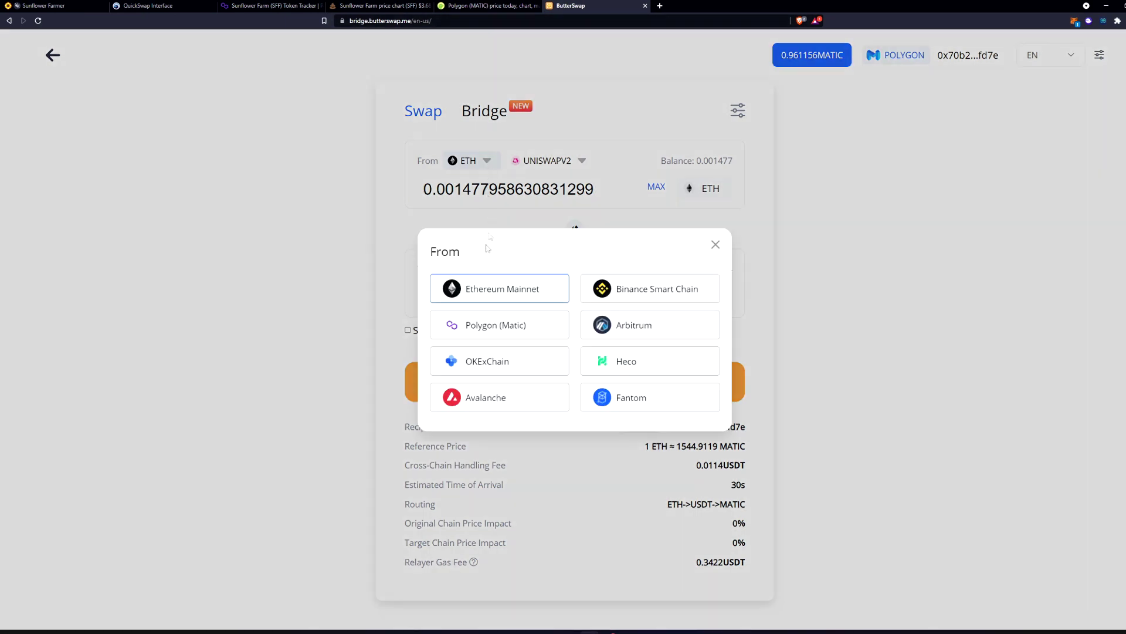
left_click(498, 325)
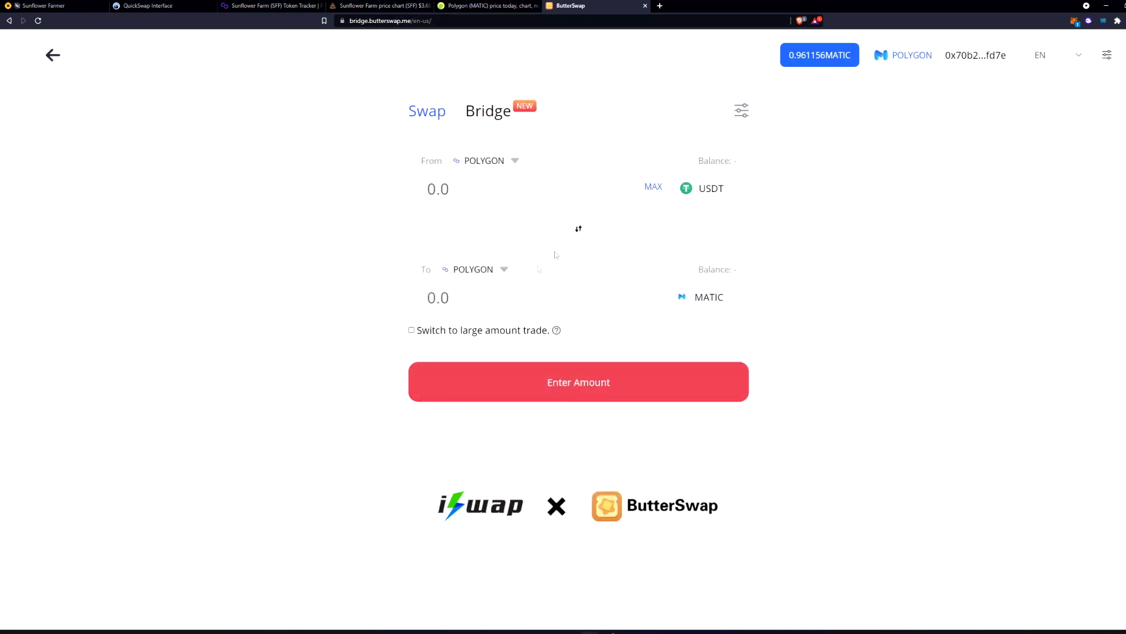
left_click(715, 186)
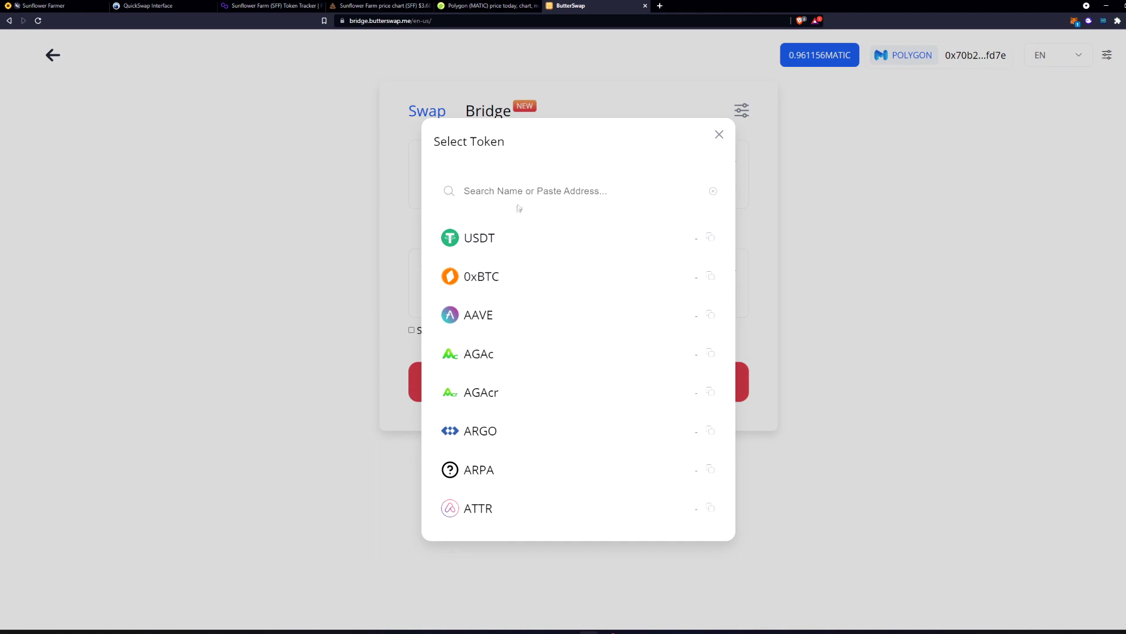
type("mat")
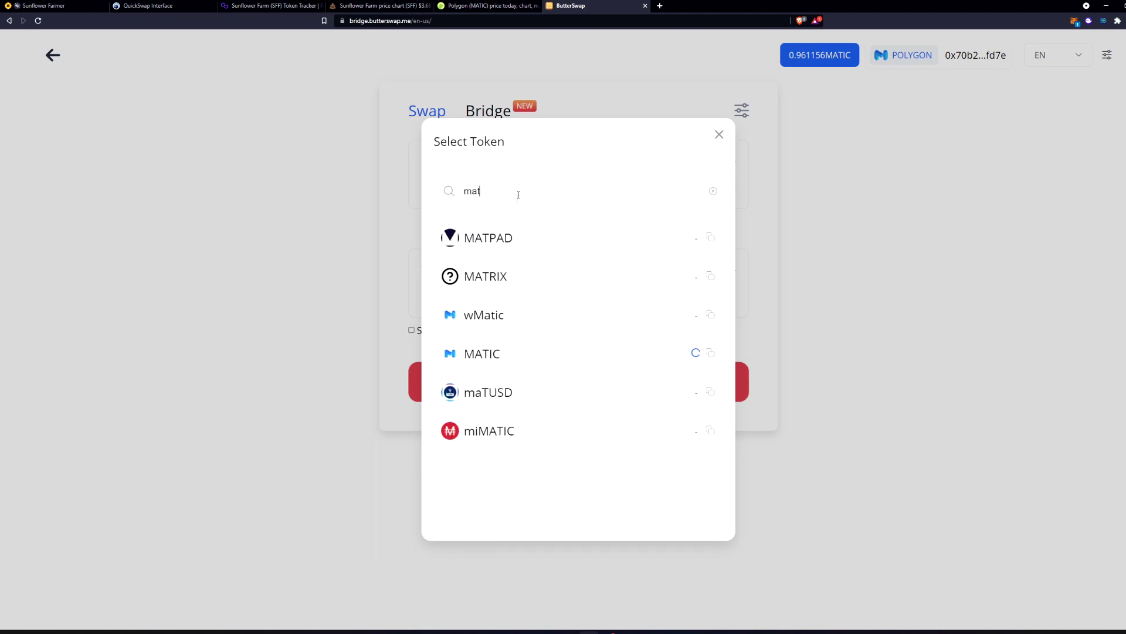
left_click(488, 350)
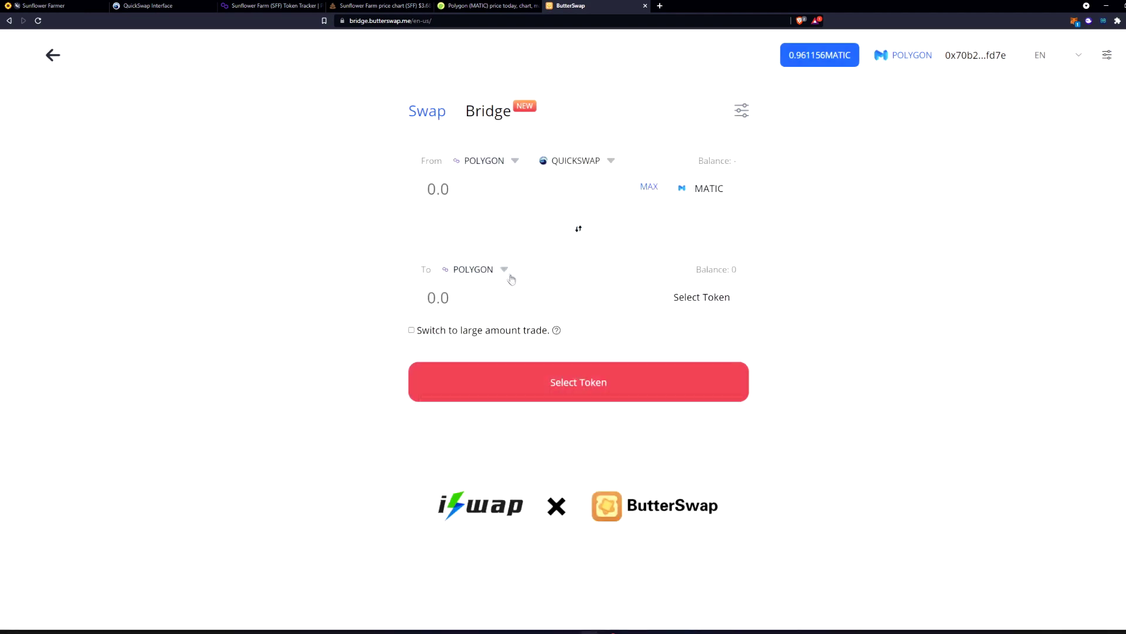
left_click(509, 275)
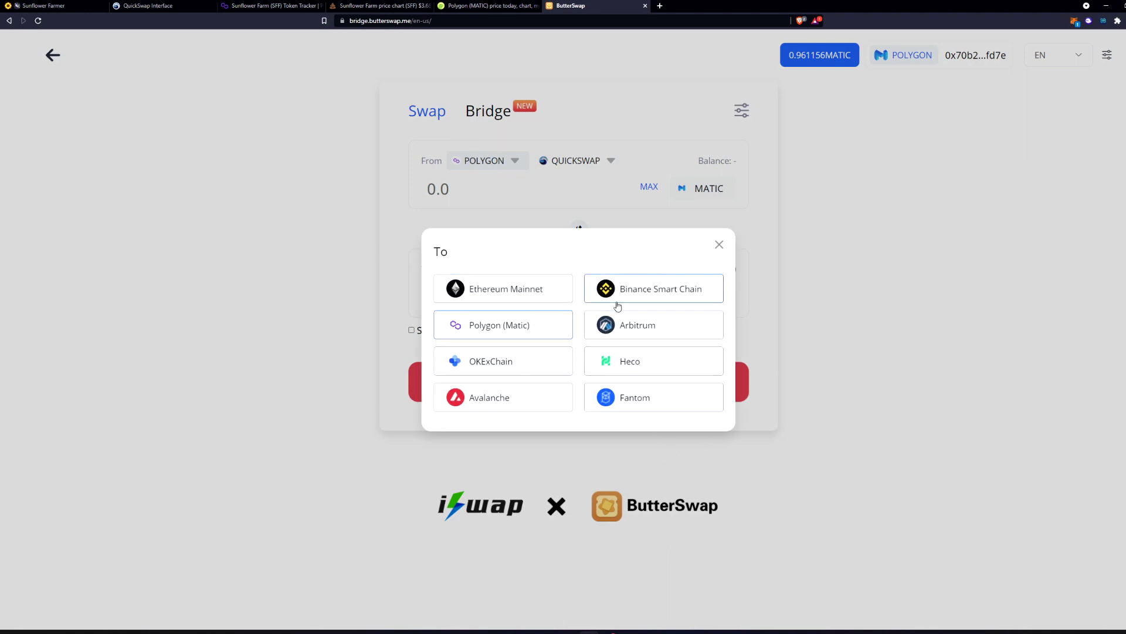
left_click(719, 245)
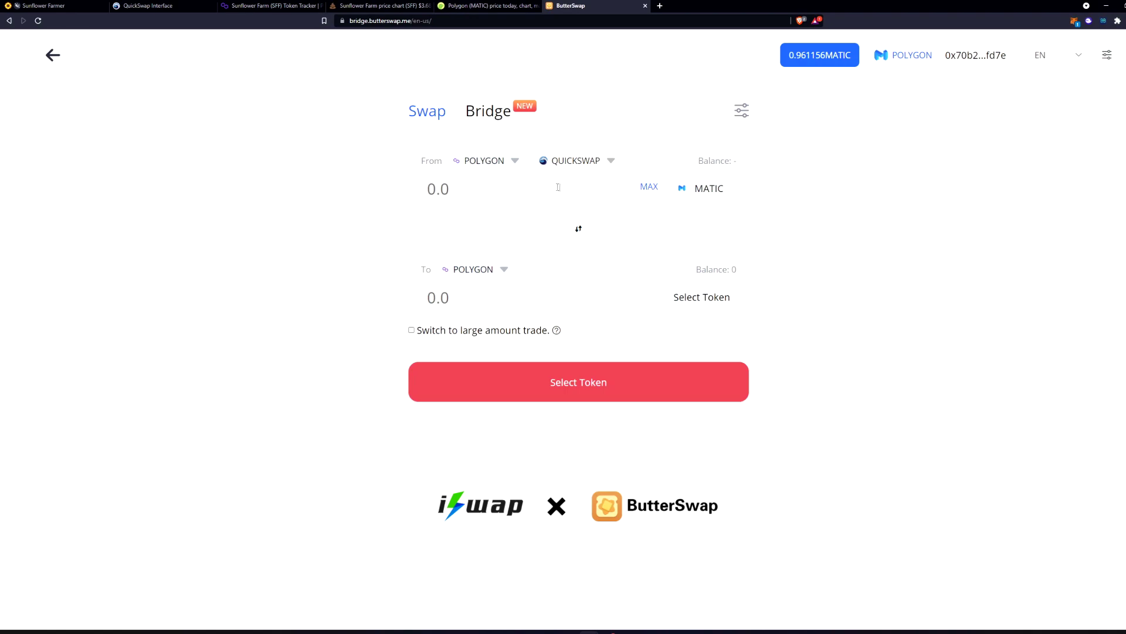
key("ctrl+2")
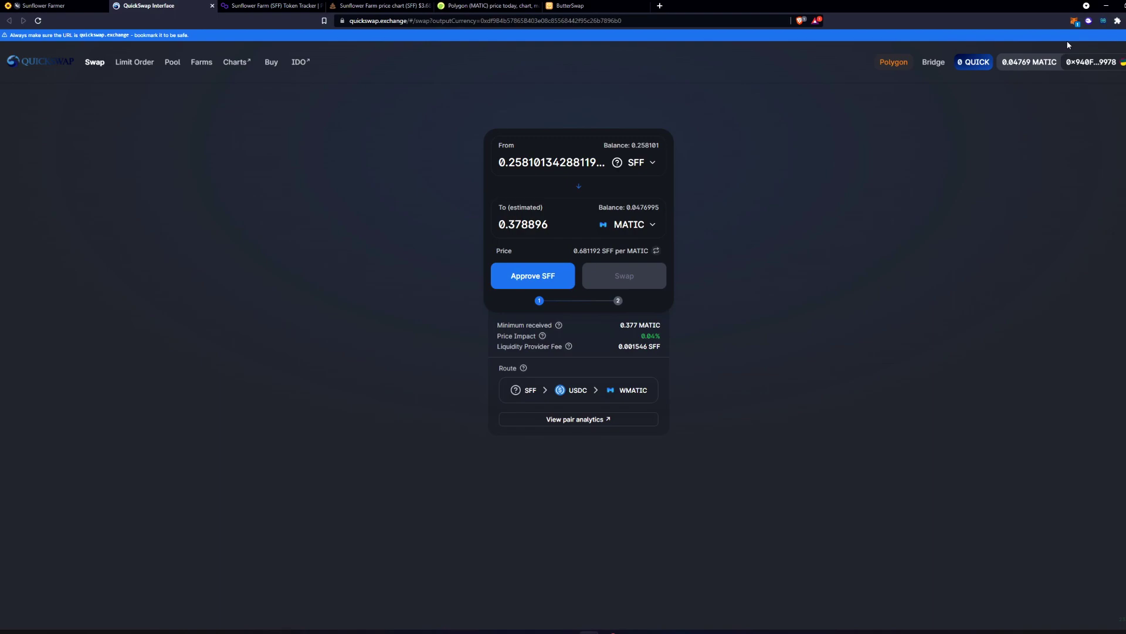
Bring up the Polygonscan Sunflower Farm (SFF) token tracker page.
left_click(252, 6)
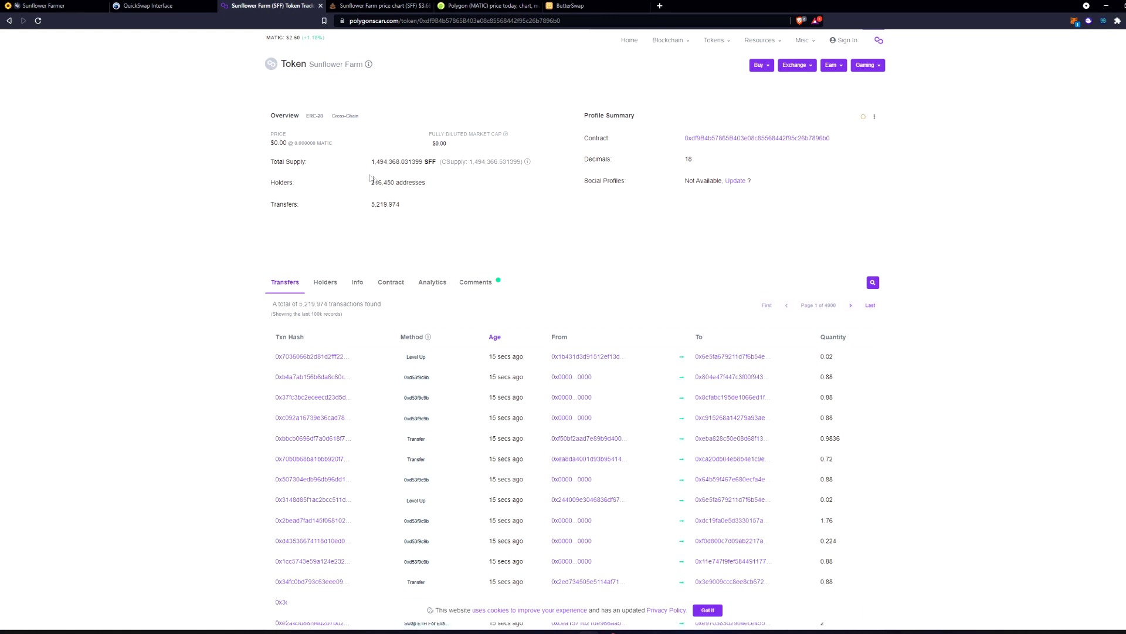
Switch to PooCoin's Sunflower Farm SFF/MATIC price chart.
mouse_move(390, 161)
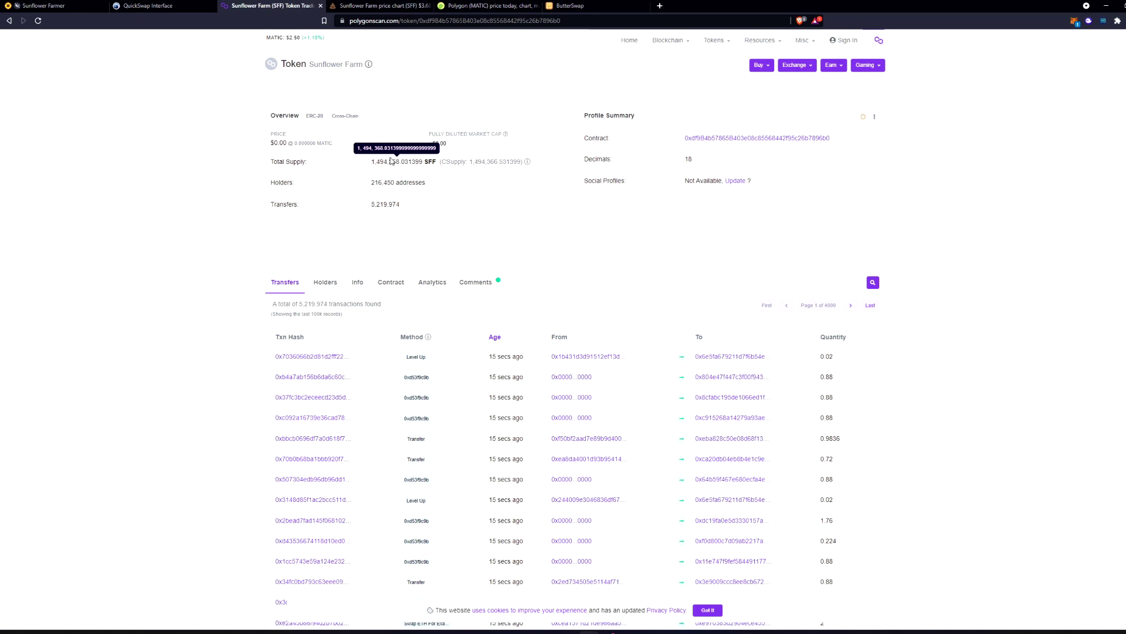
left_click(372, 5)
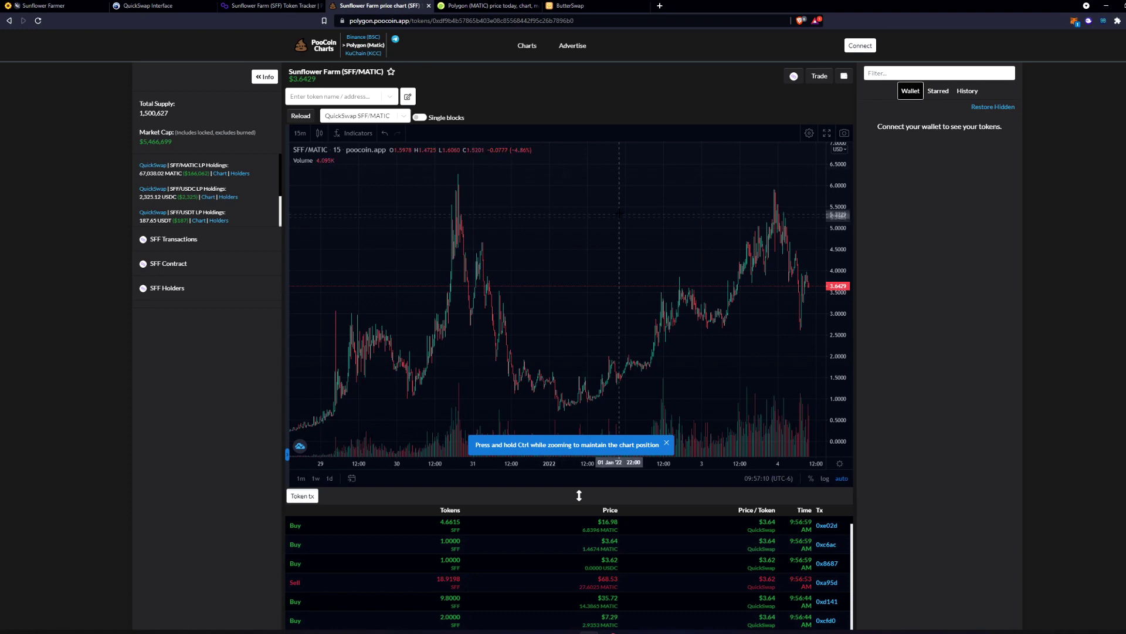
Zoom the SFF/MATIC chart timeline in and out to review SFF trading around $3.63.
left_click(267, 5)
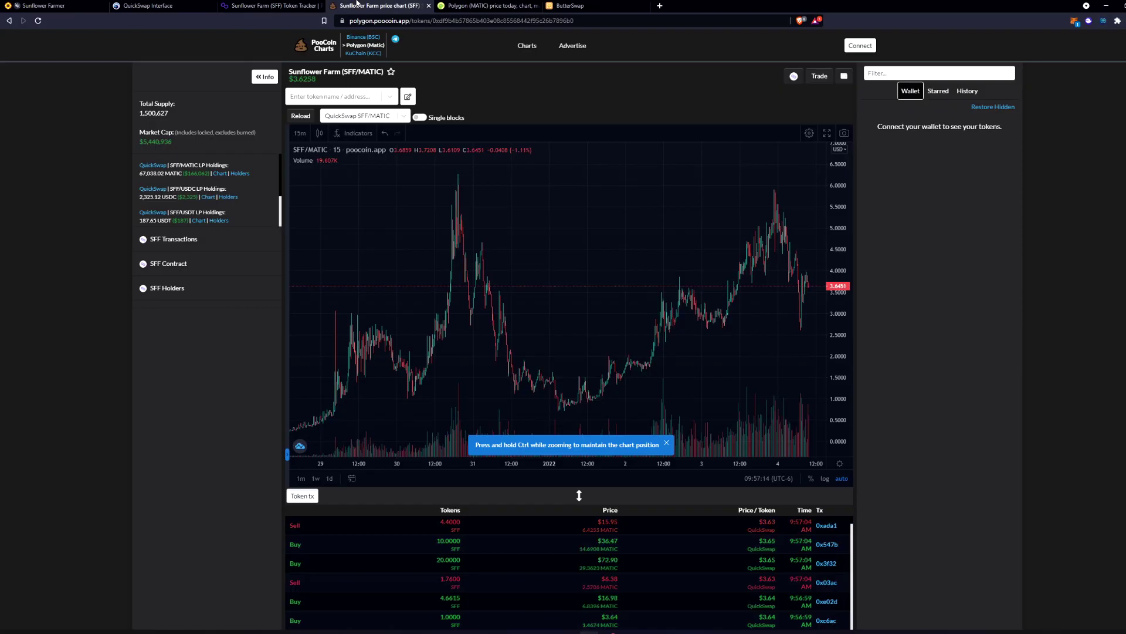
scroll(730, 283, "up", 5)
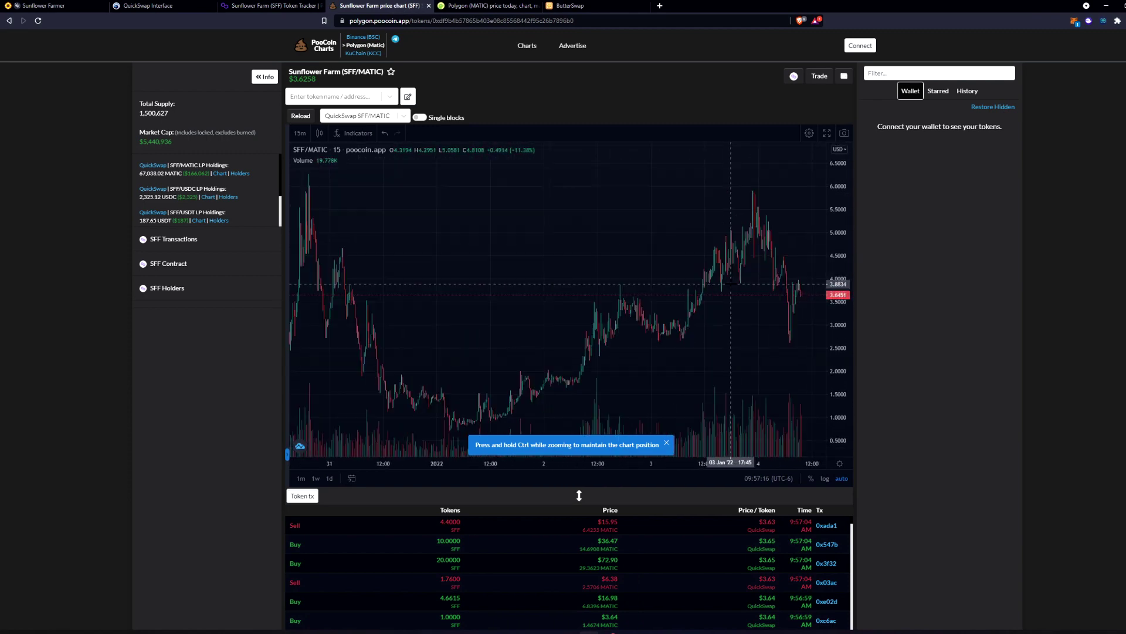
scroll(731, 284, "down", 5)
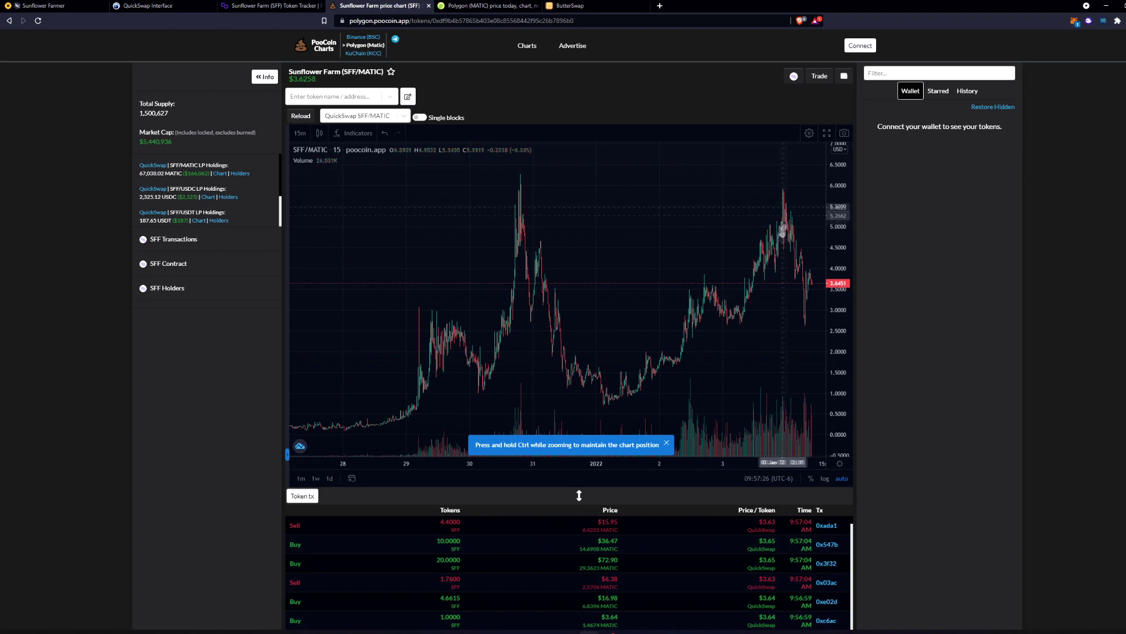
scroll(762, 282, "up", 5)
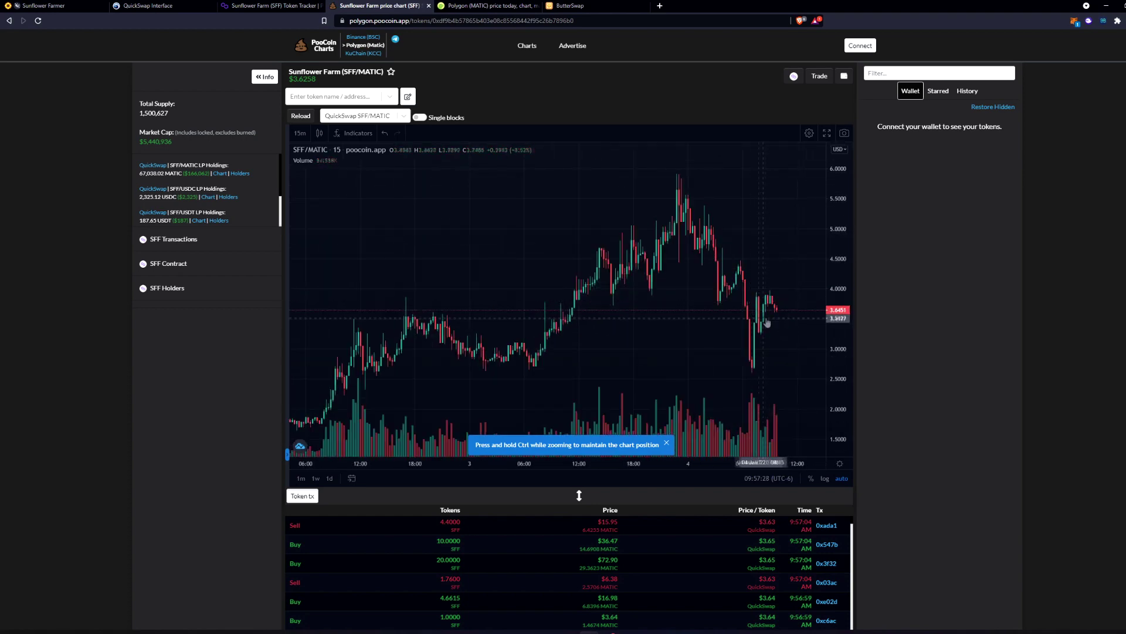
scroll(795, 254, "down", 5)
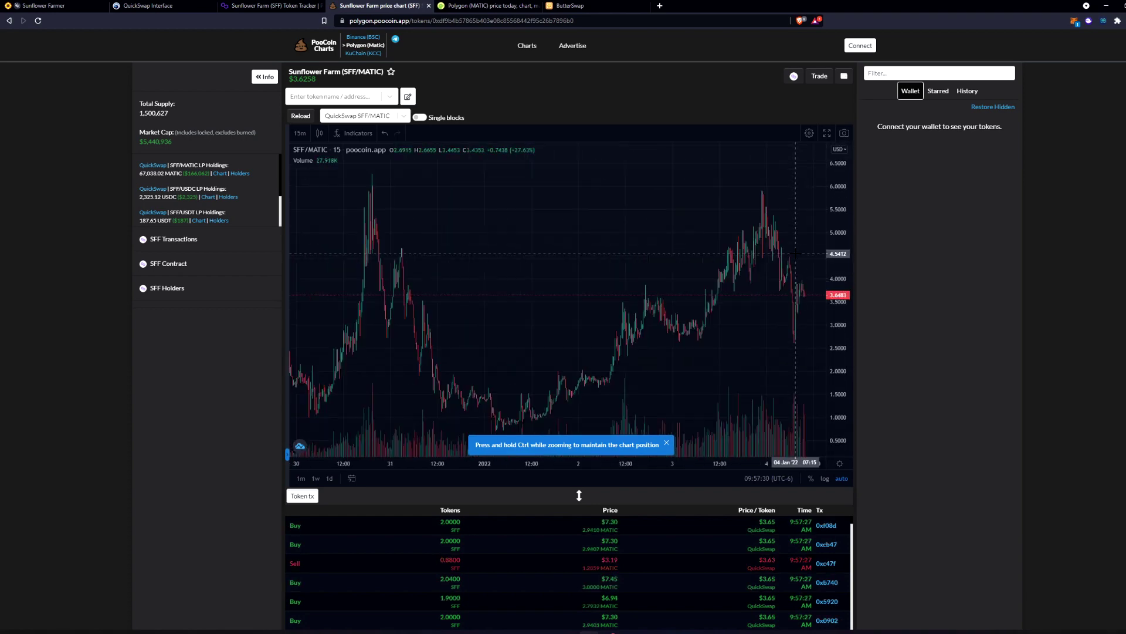
scroll(795, 253, "down", 5)
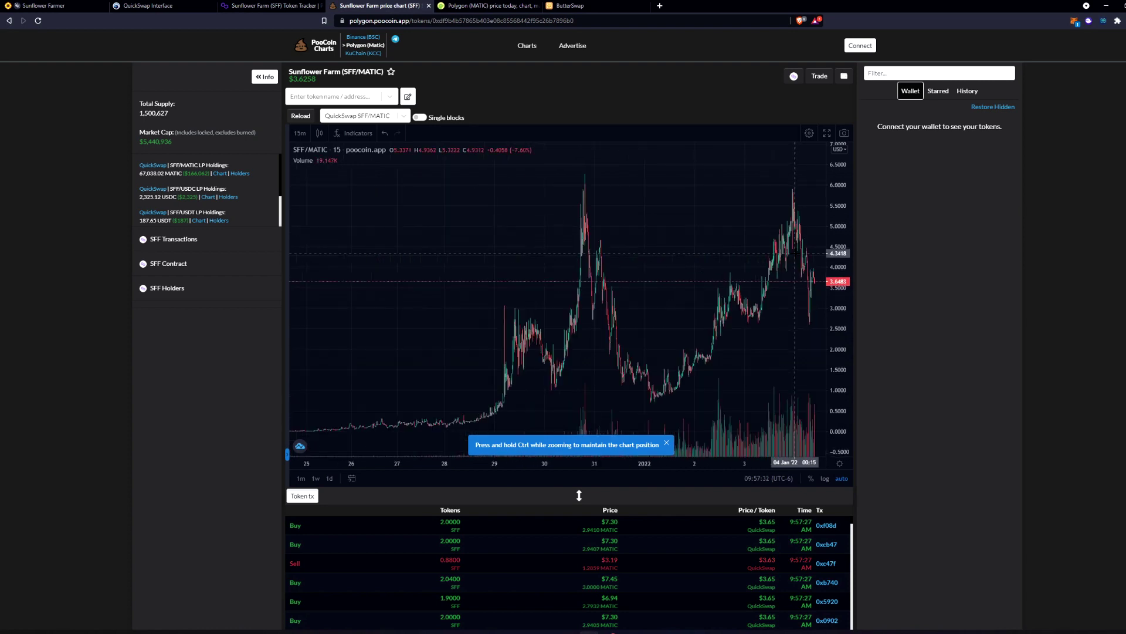